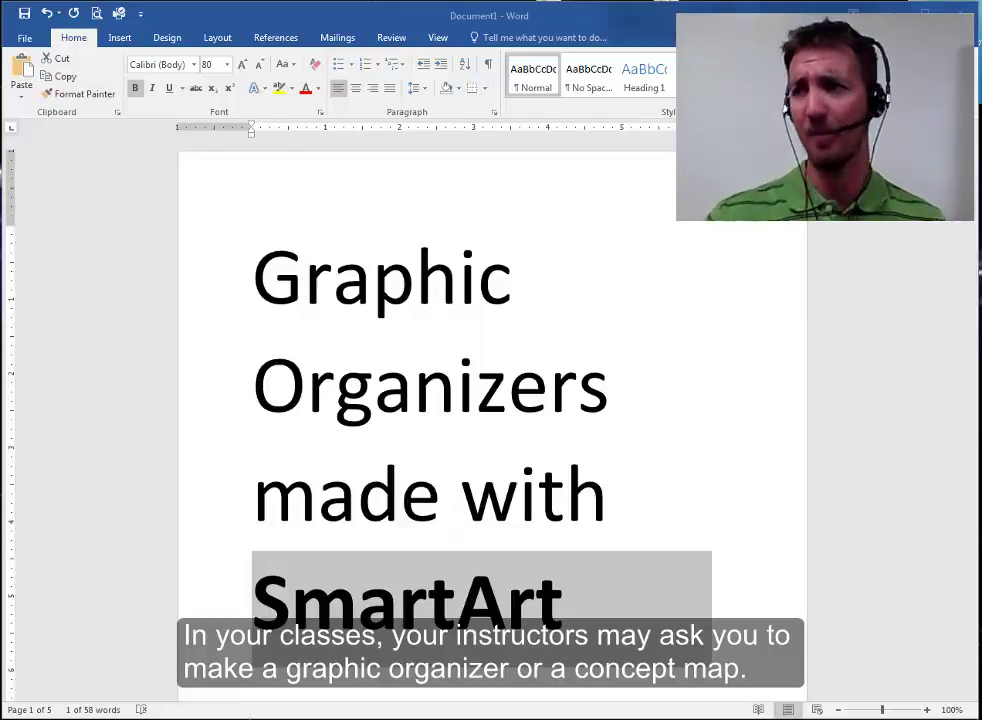
# - Page through example graphic organizers in Bing Images, then move the browser aside
pyautogui.moveTo(981, 106); pyautogui.dragTo(412, 103)
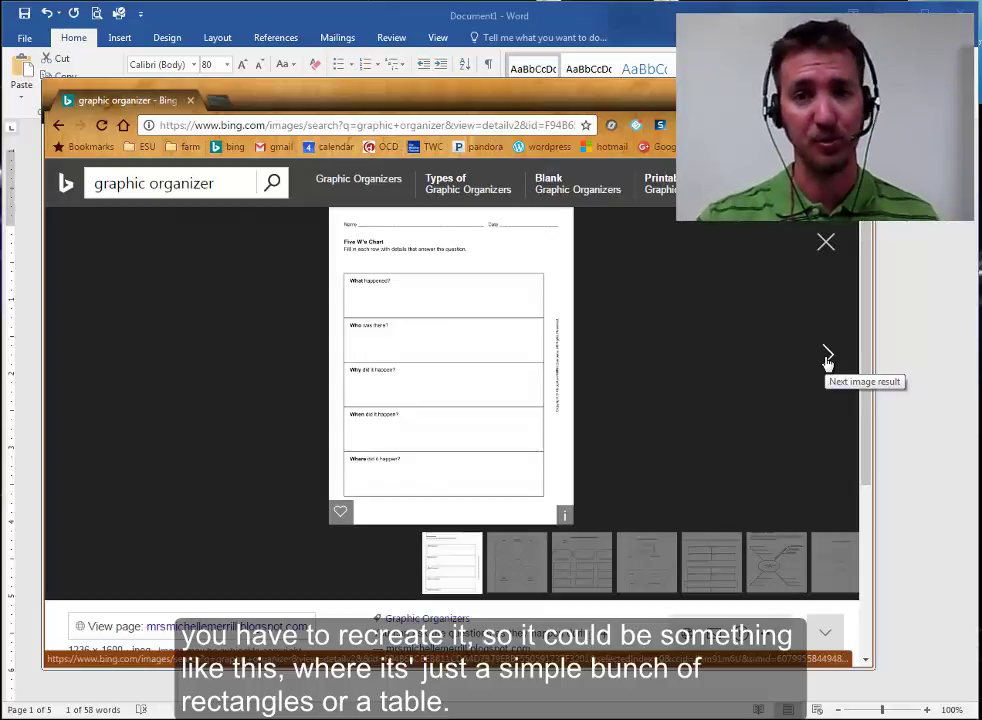
pyautogui.click(828, 358)
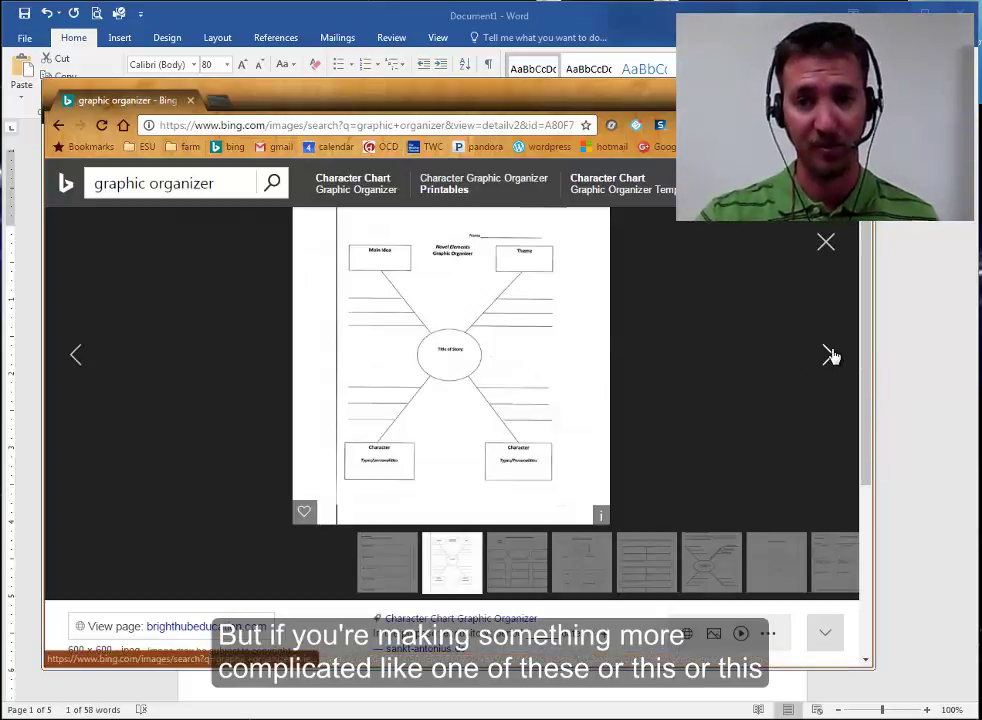
pyautogui.click(828, 355)
pyautogui.click(828, 355)
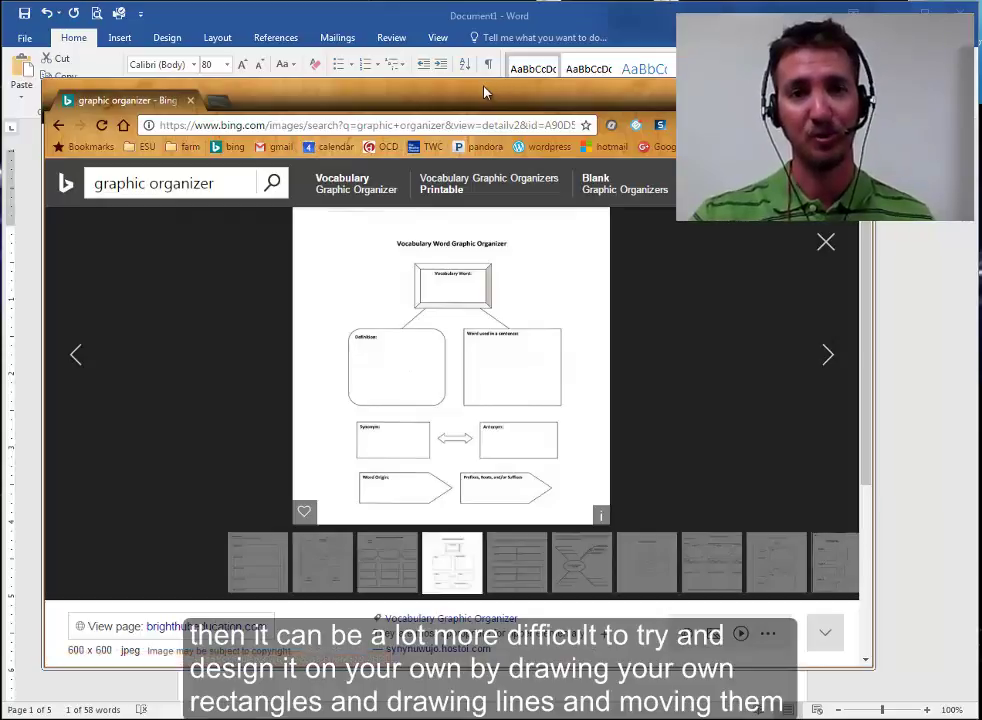
pyautogui.moveTo(484, 93); pyautogui.dragTo(975, 95)
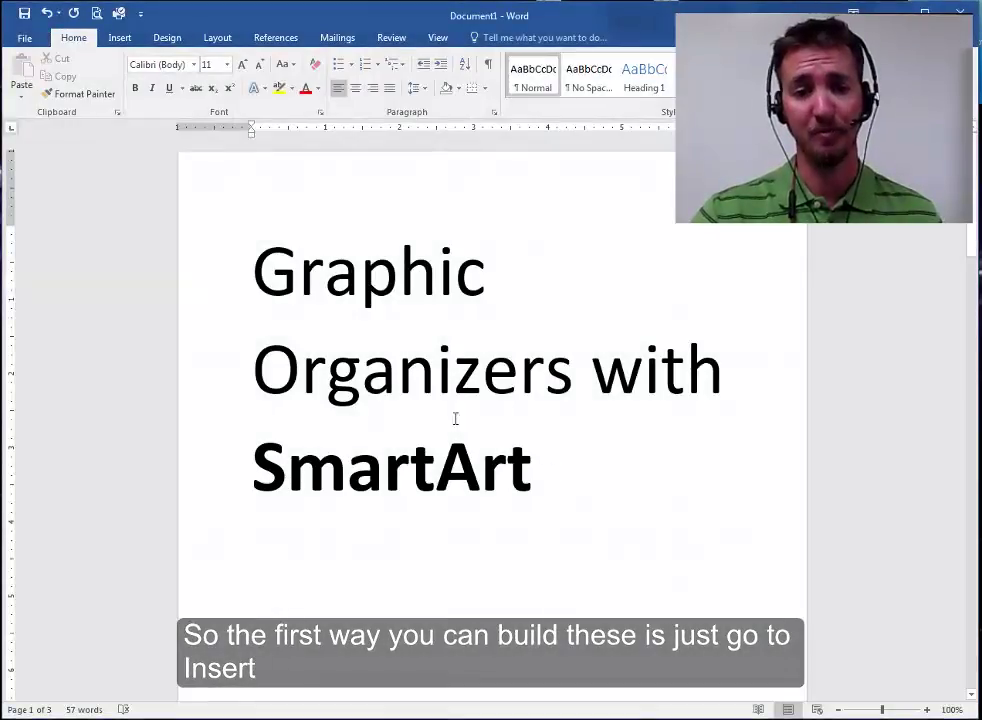
# - Delete the title and insert a Hierarchy > Organization Chart SmartArt graphic
pyautogui.doubleClick(220, 277)
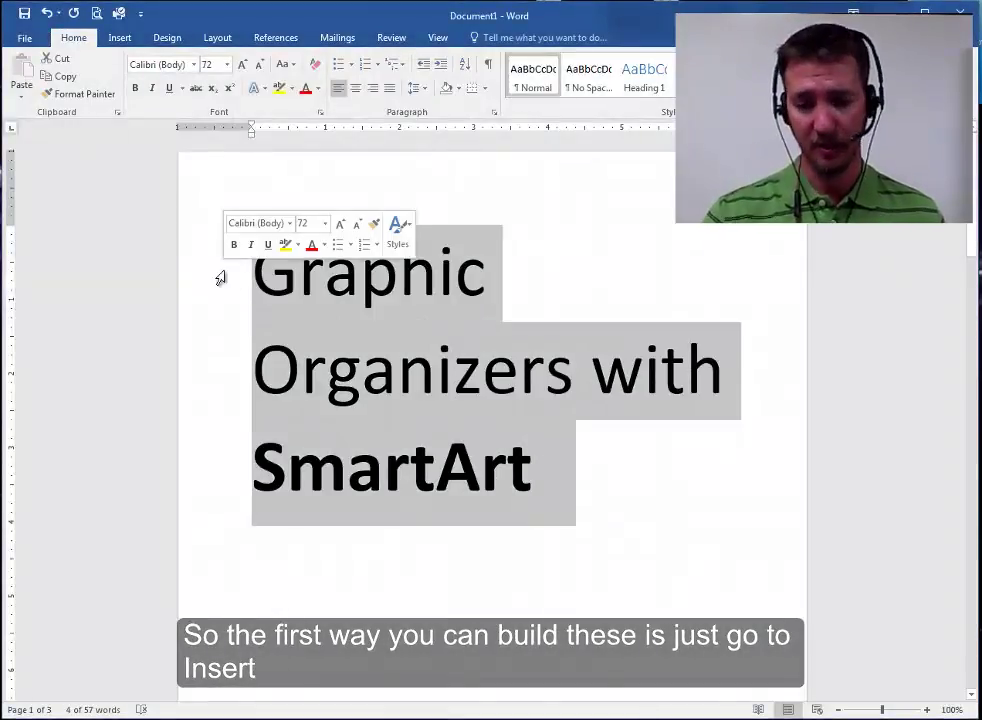
pyautogui.press('Delete')
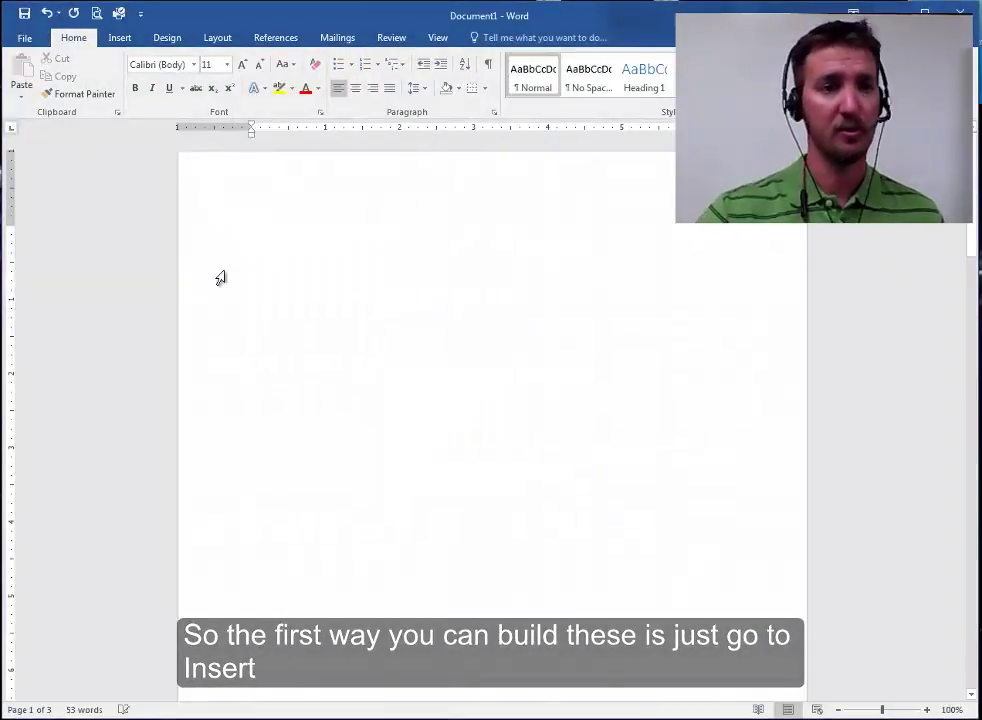
pyautogui.click(121, 38)
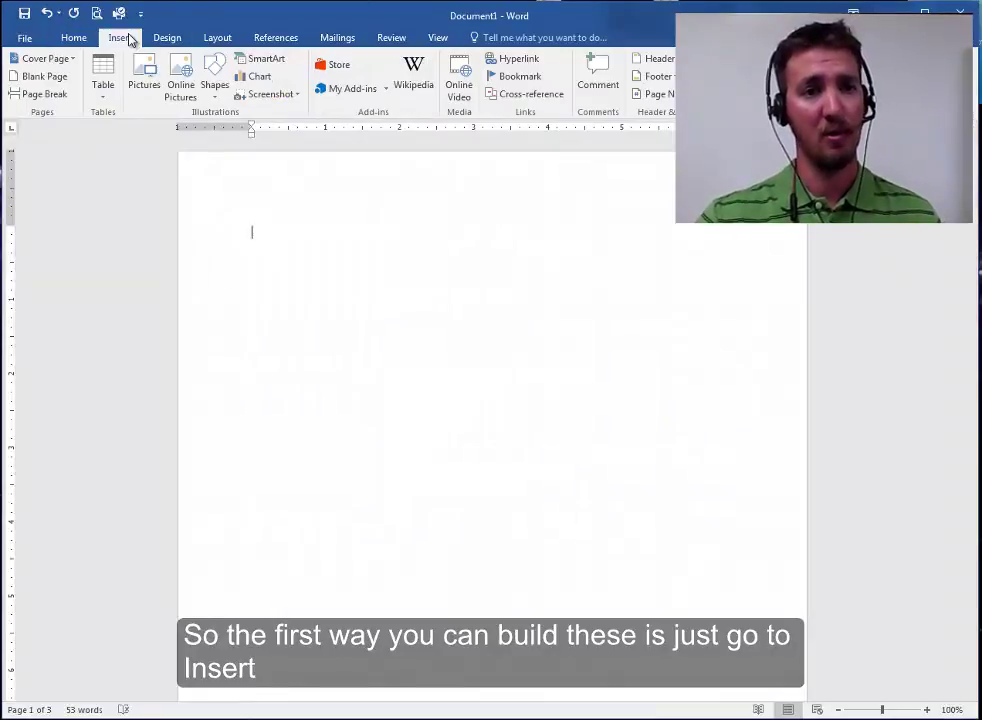
pyautogui.click(266, 60)
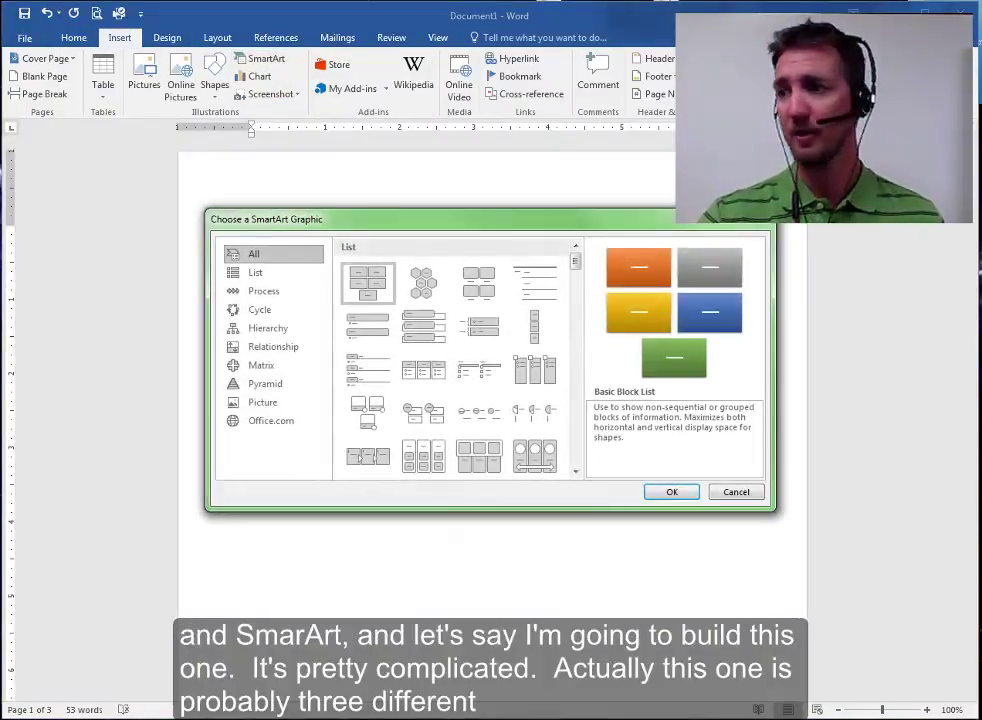
pyautogui.hotkey('alt', 'Tab')
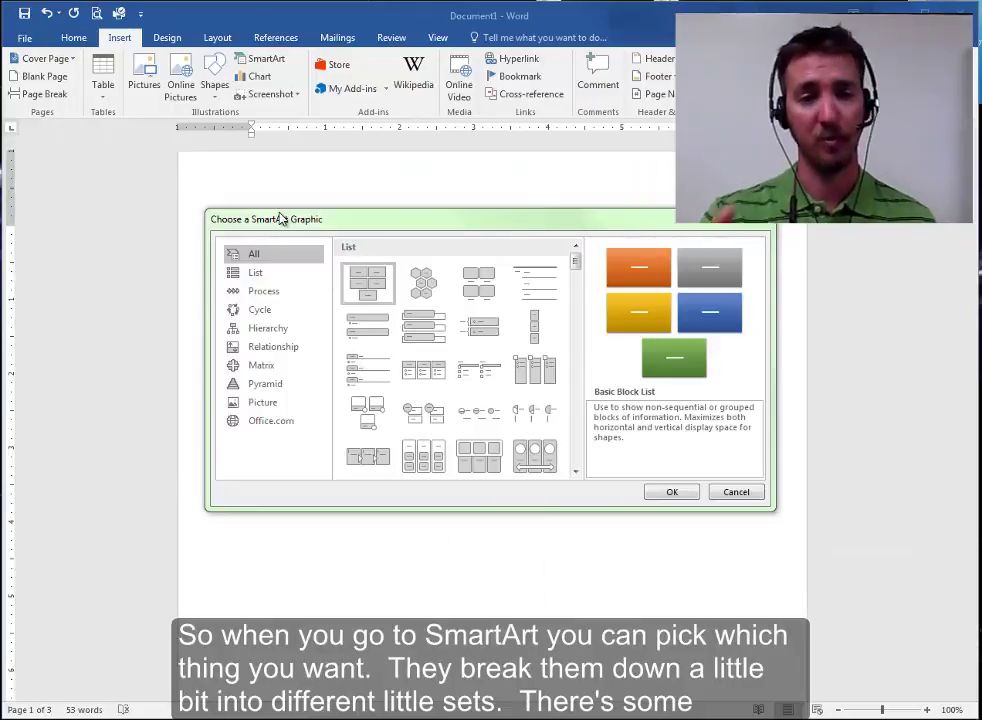
pyautogui.click(255, 274)
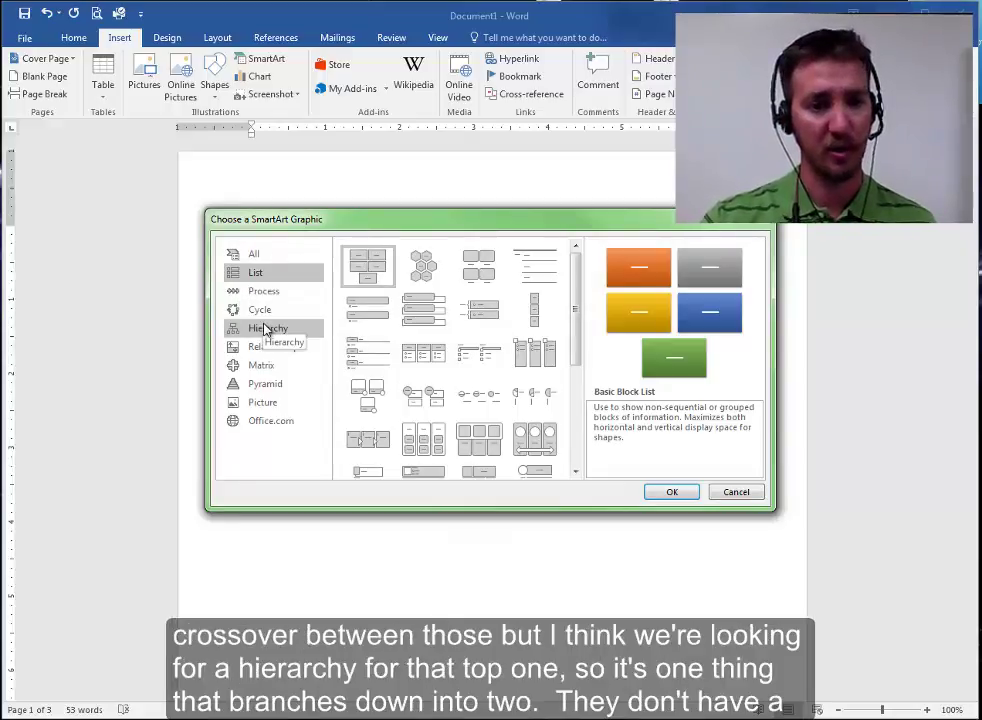
pyautogui.click(266, 328)
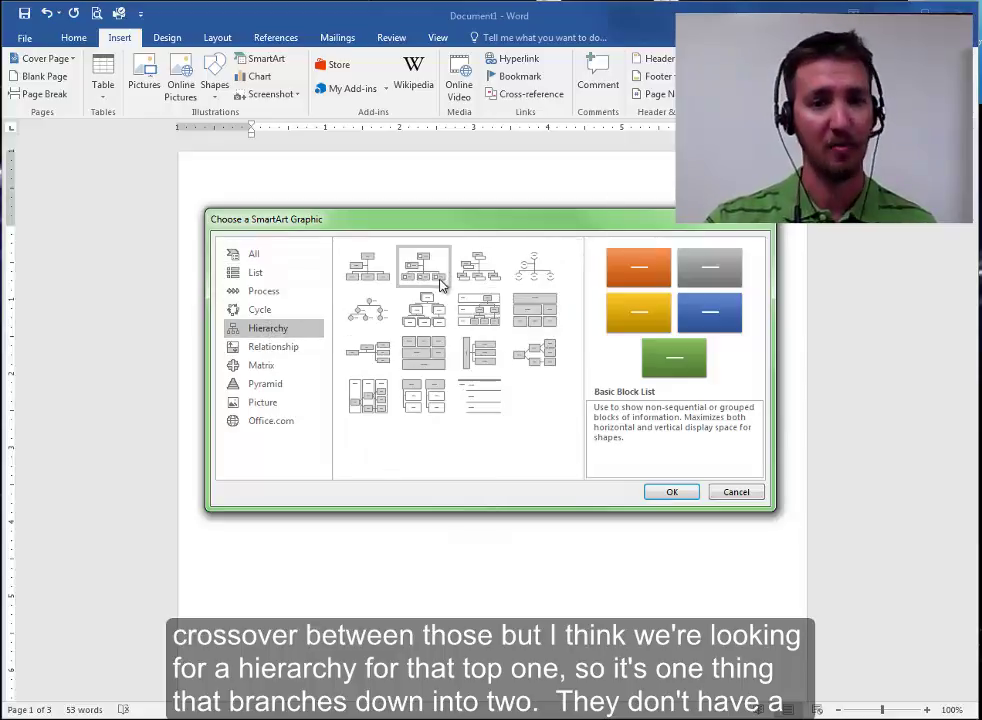
pyautogui.click(371, 278)
pyautogui.click(684, 495)
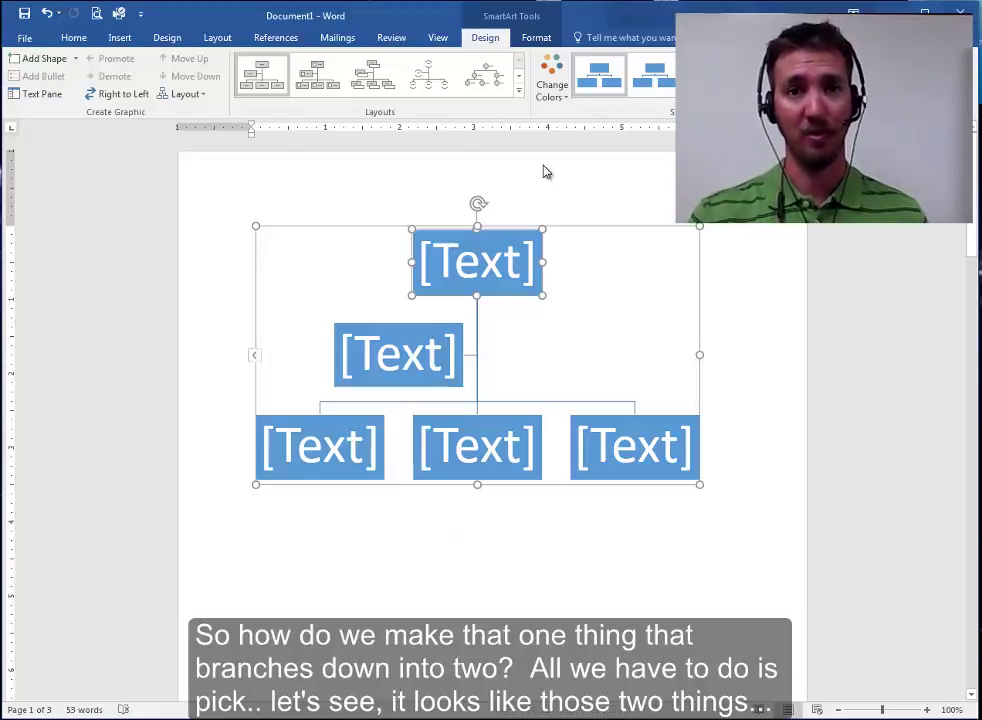
# - Remove the assistant box and the bottom-right box from the org chart
pyautogui.click(732, 278)
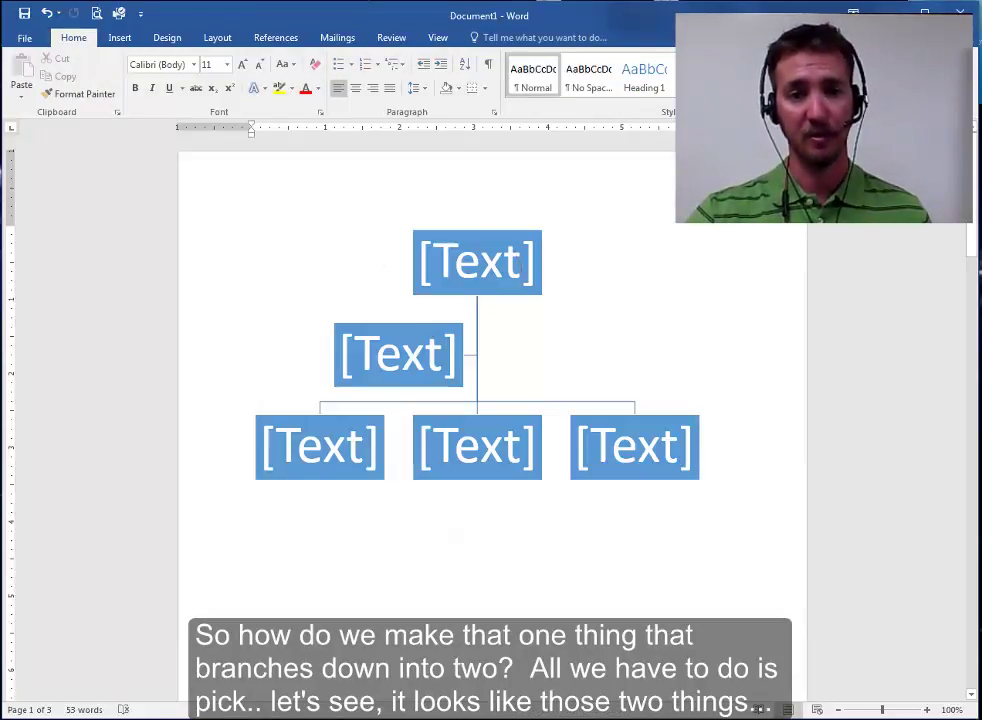
pyautogui.click(420, 347)
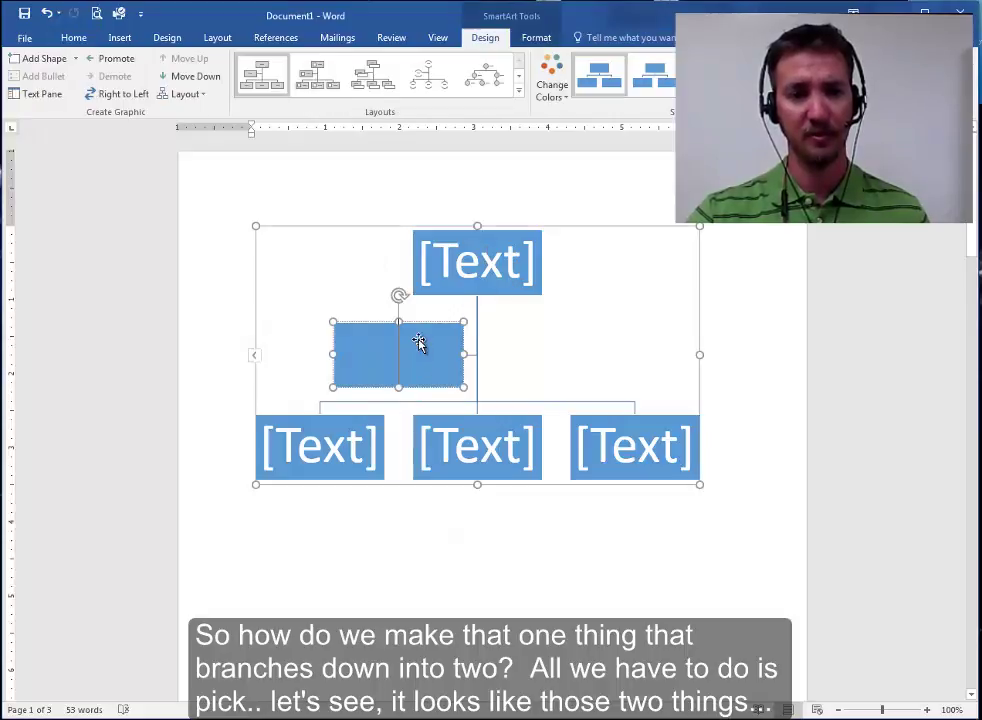
pyautogui.click(420, 328)
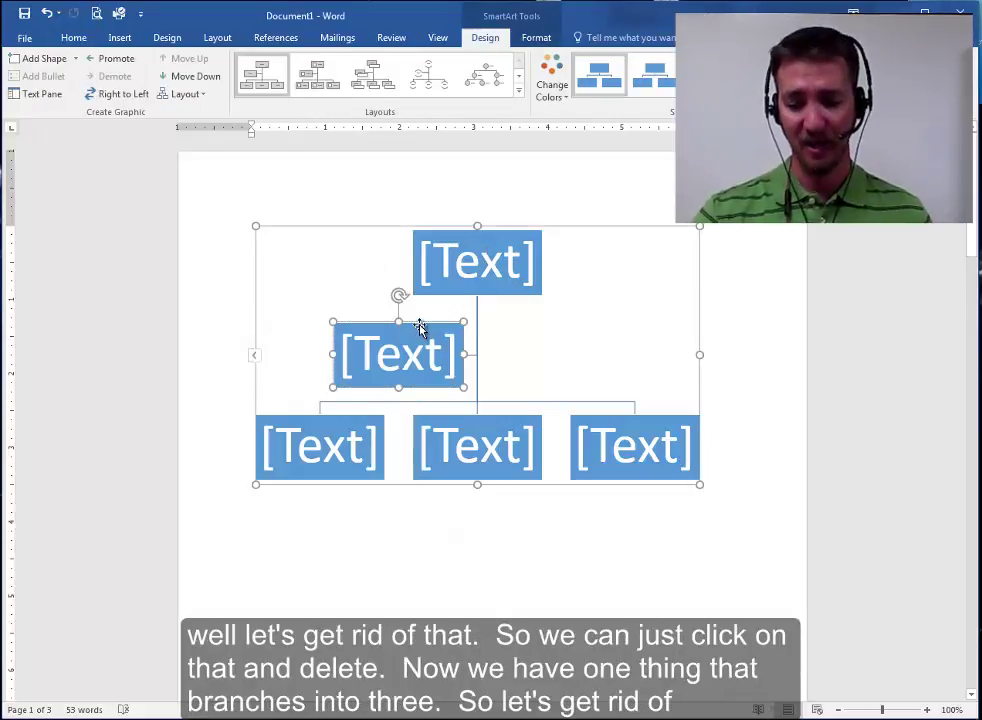
pyautogui.press('Delete')
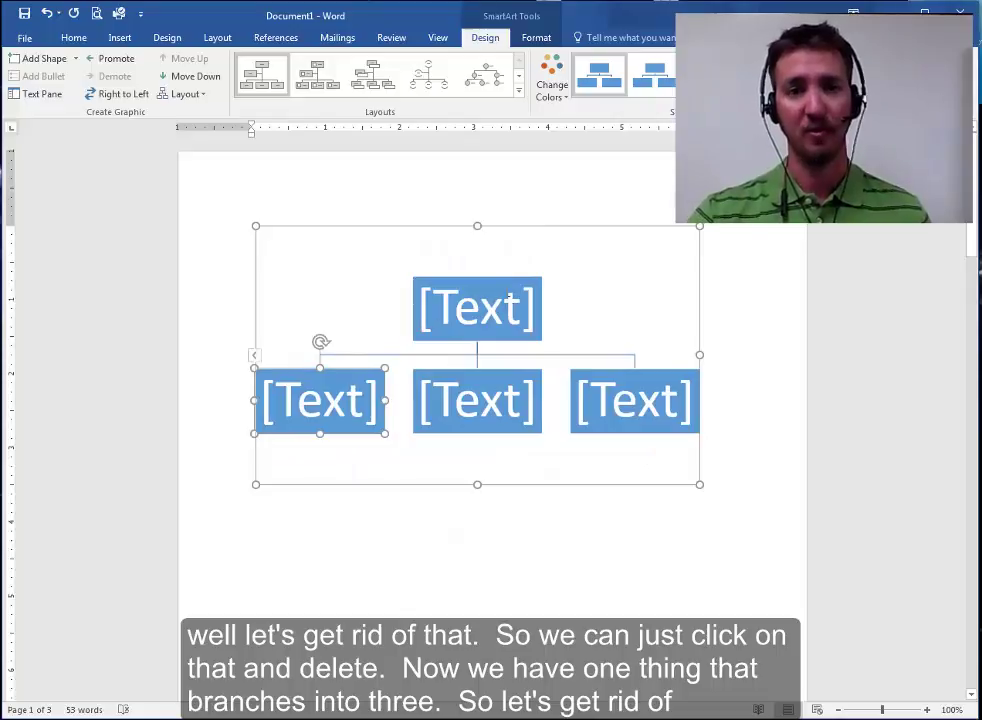
pyautogui.click(639, 372)
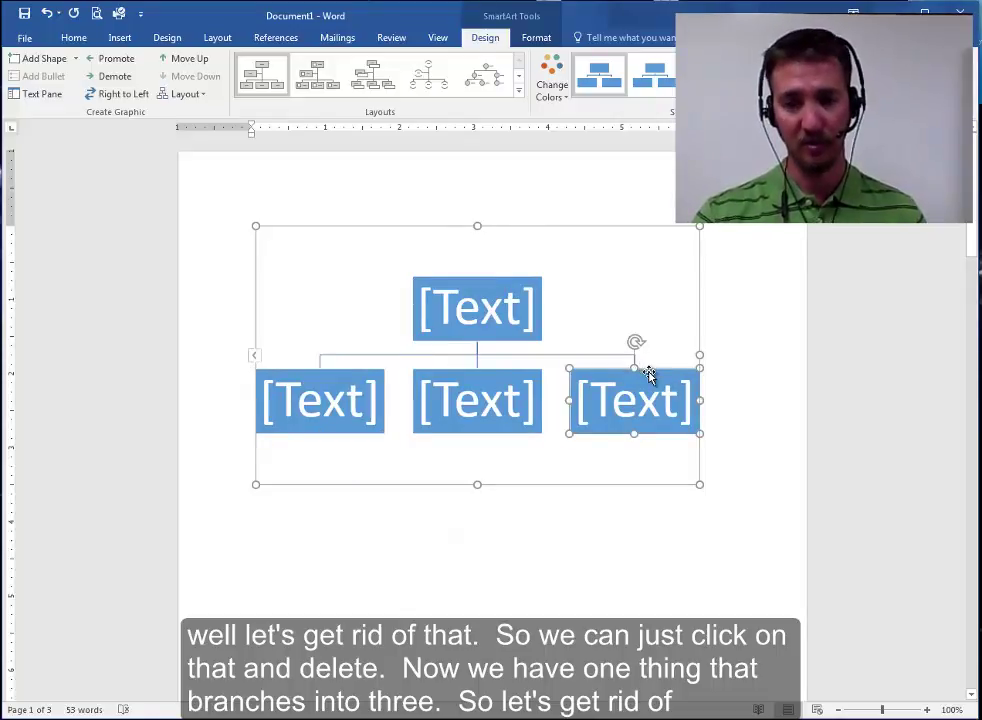
pyautogui.press('Delete')
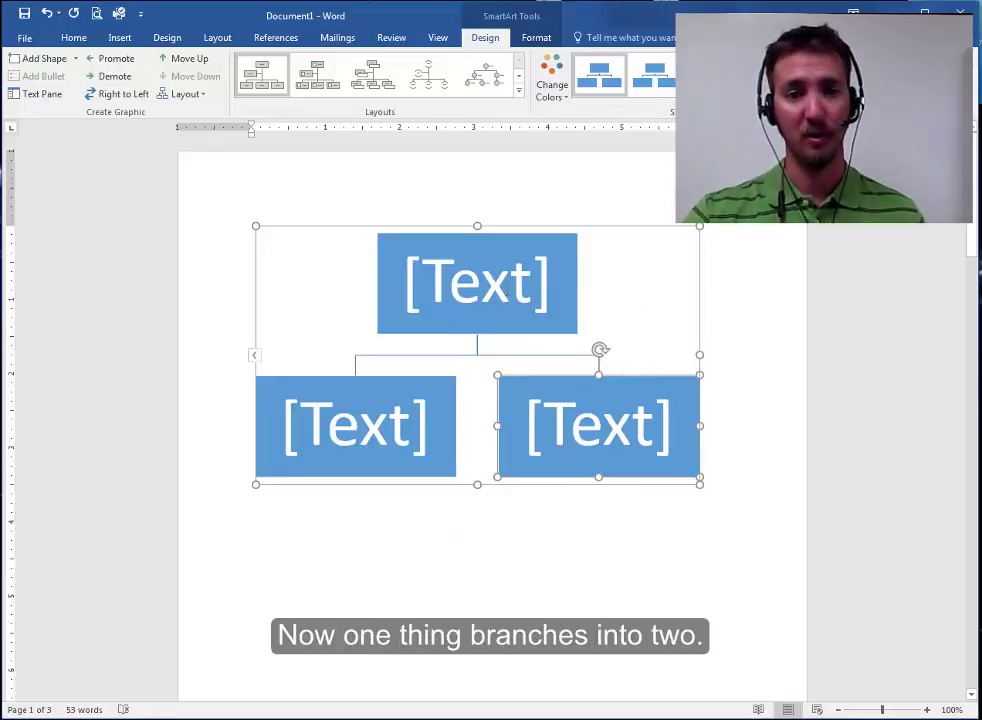
# - Label the top box 'Title' and the two lower boxes 'Sub1' and 'Sub2'
pyautogui.click(506, 290)
pyautogui.write('Tit')
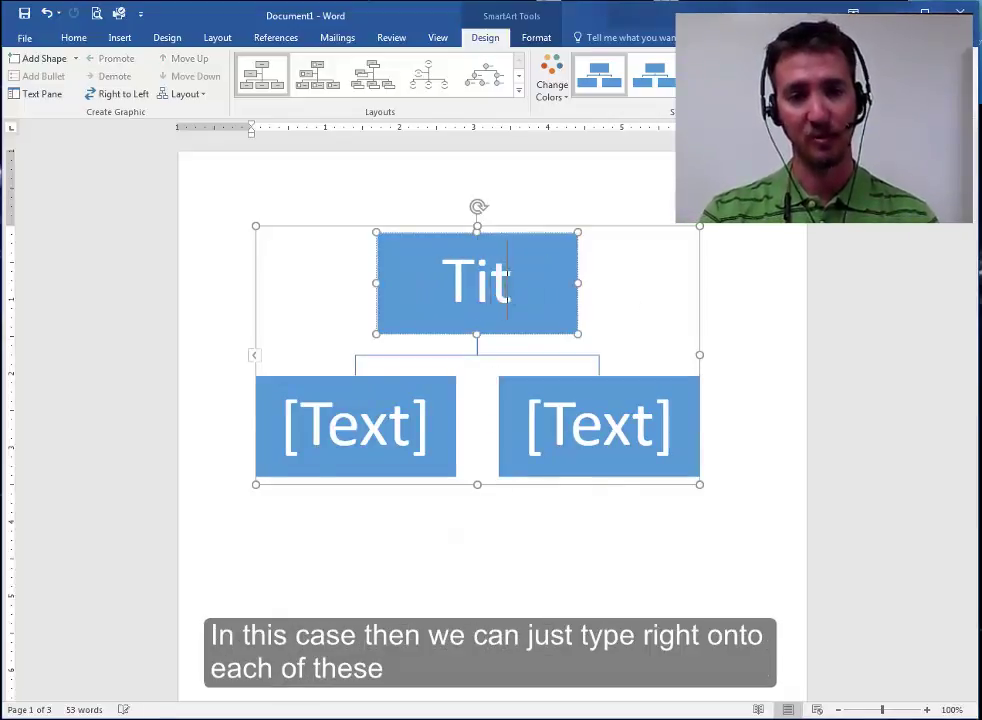
pyautogui.write('le')
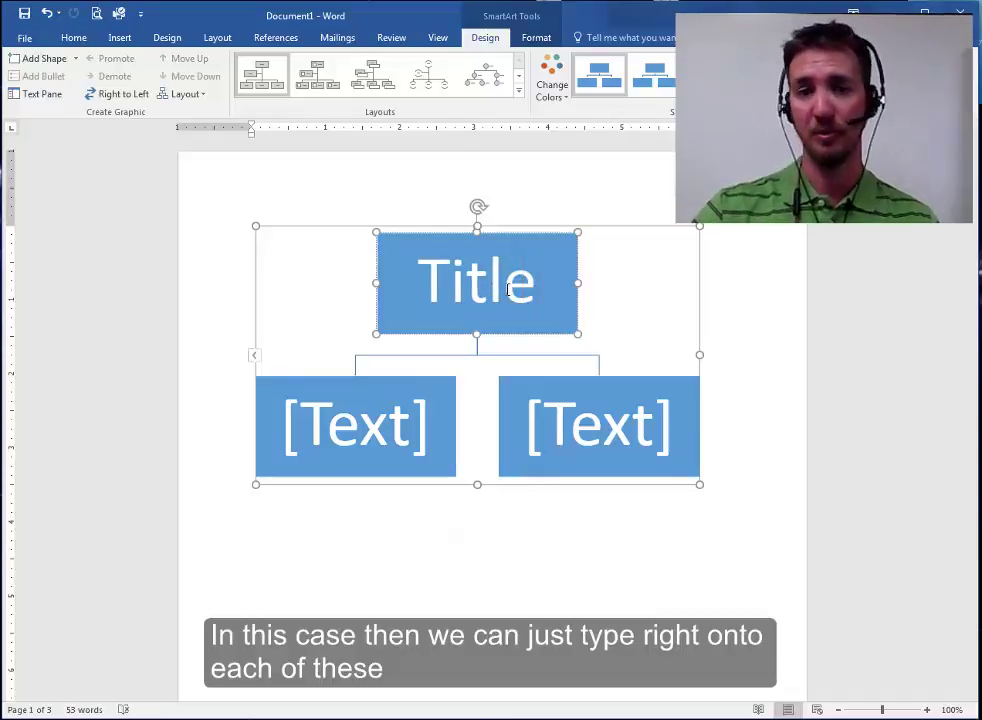
pyautogui.click(362, 412)
pyautogui.write('Su')
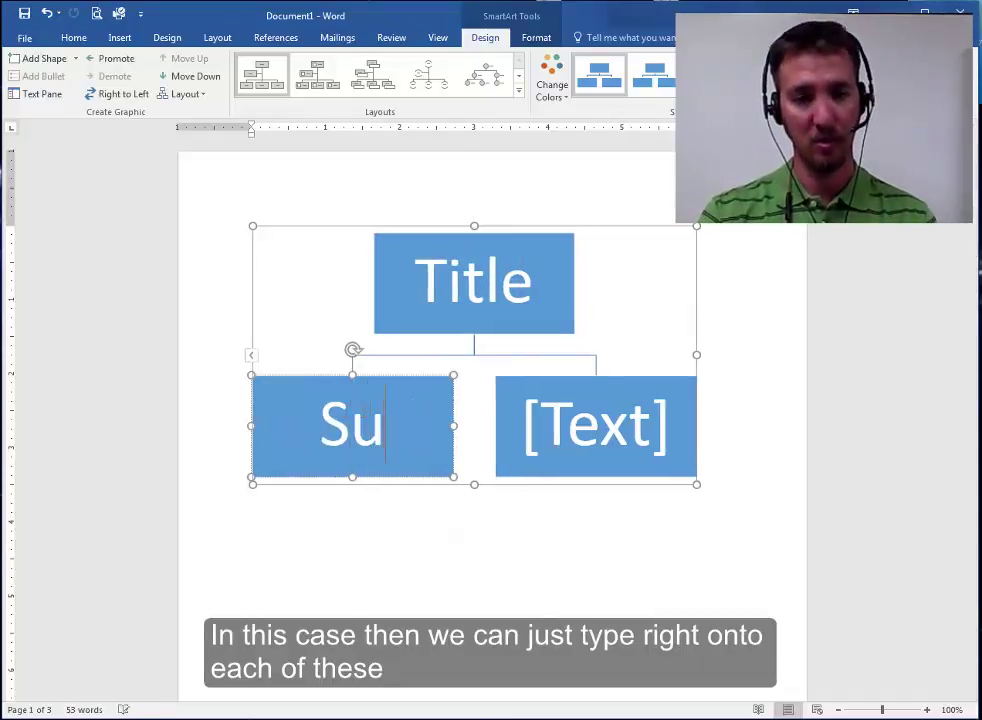
pyautogui.write('b1')
pyautogui.click(592, 410)
pyautogui.write('Sub')
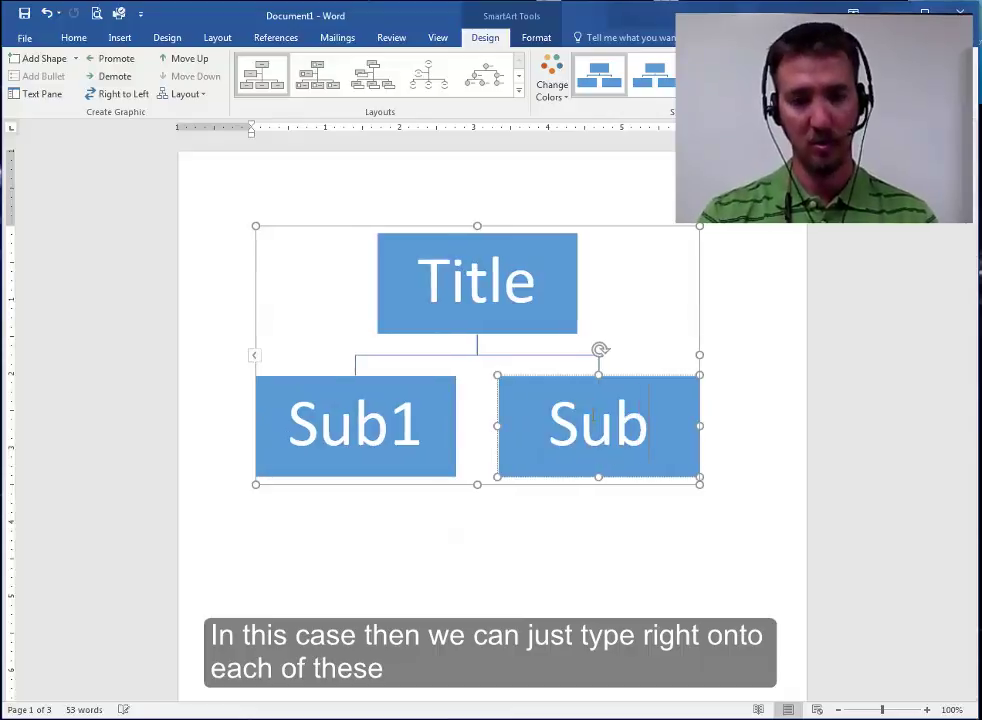
pyautogui.write('1')
pyautogui.press('BackSpace')
pyautogui.write('2')
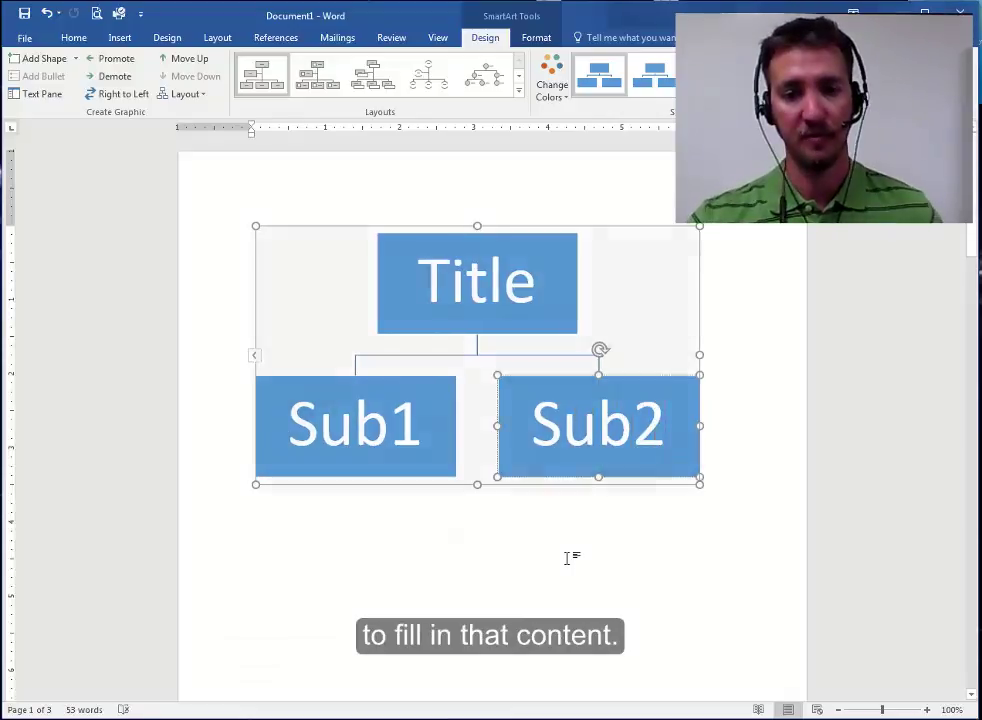
pyautogui.click(338, 391)
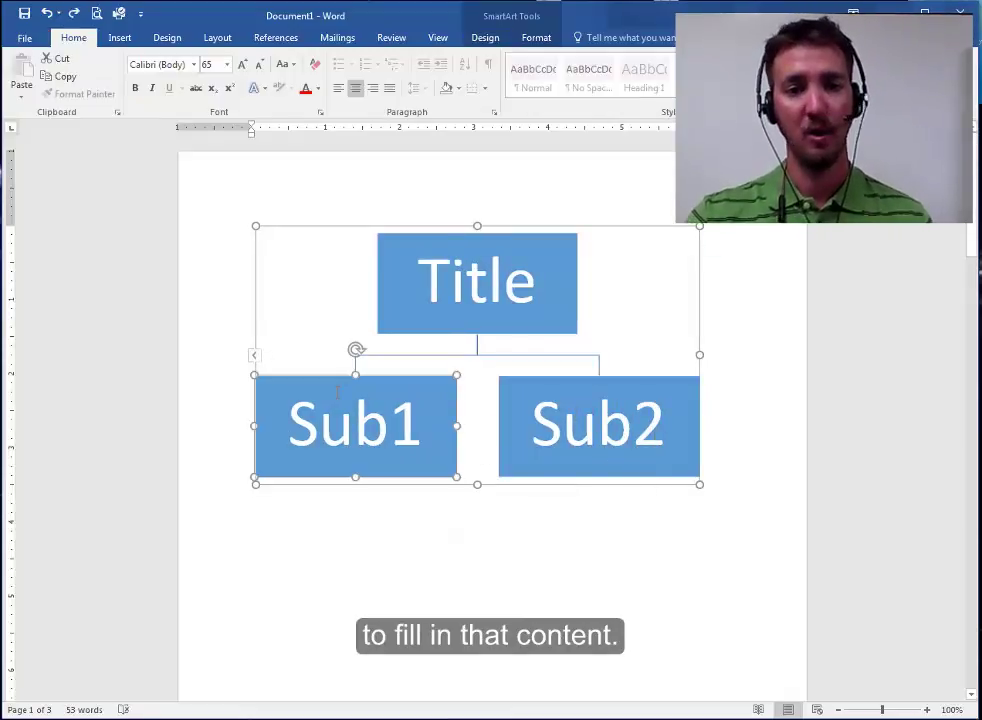
pyautogui.click(480, 297)
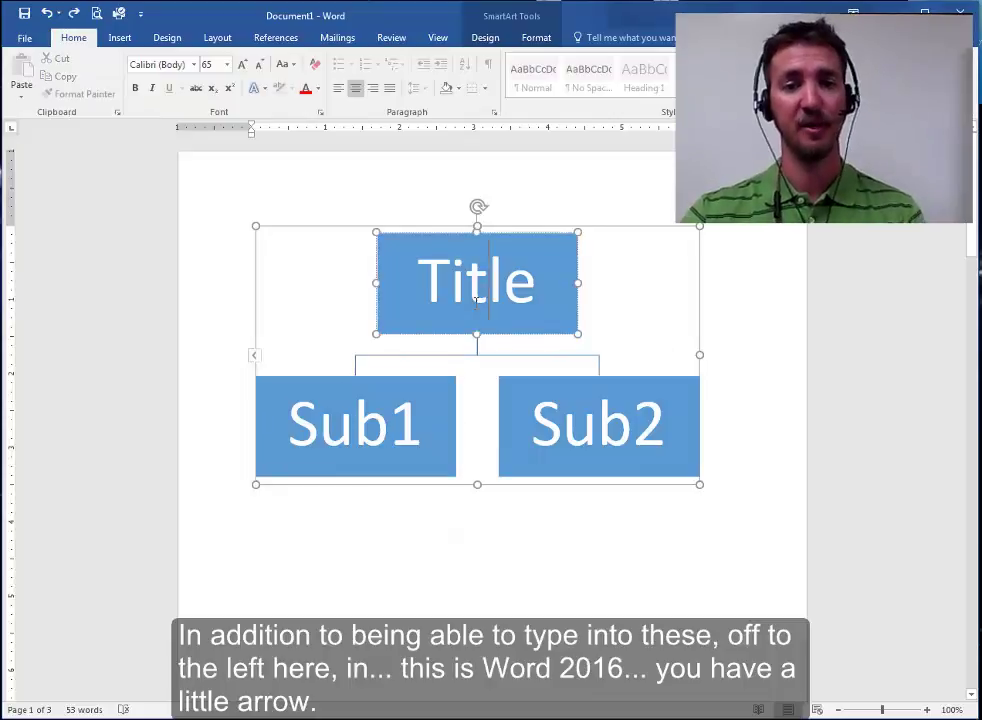
pyautogui.click(346, 428)
pyautogui.press('Tab')
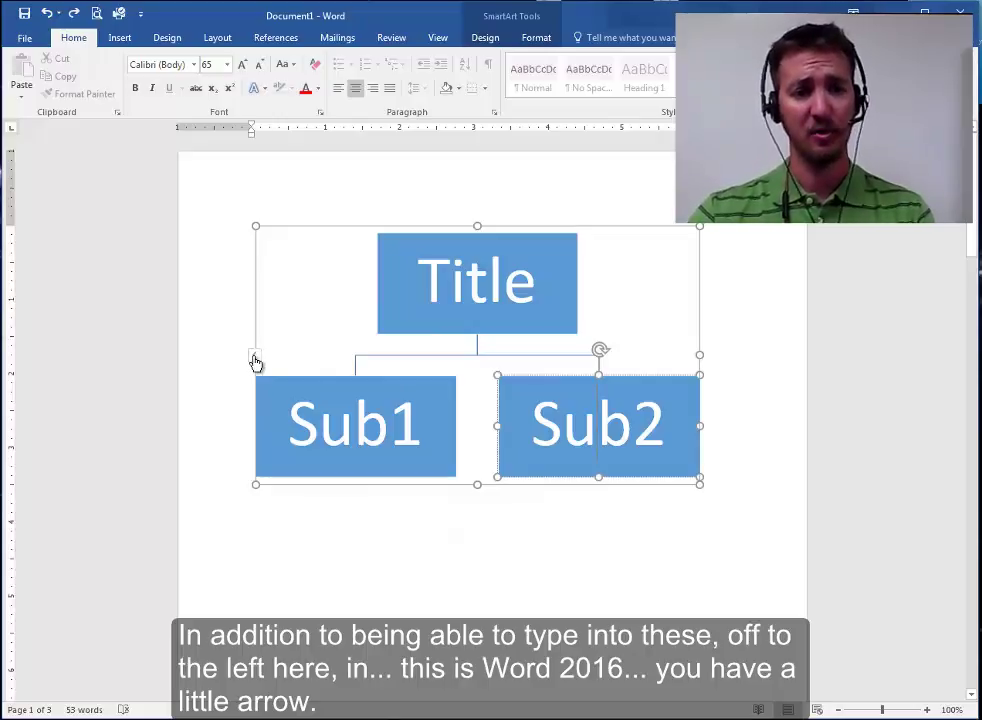
# - In the Text Pane, add Sub3 and indented 'Sub sub' items under Sub3 and Sub2
pyautogui.click(255, 358)
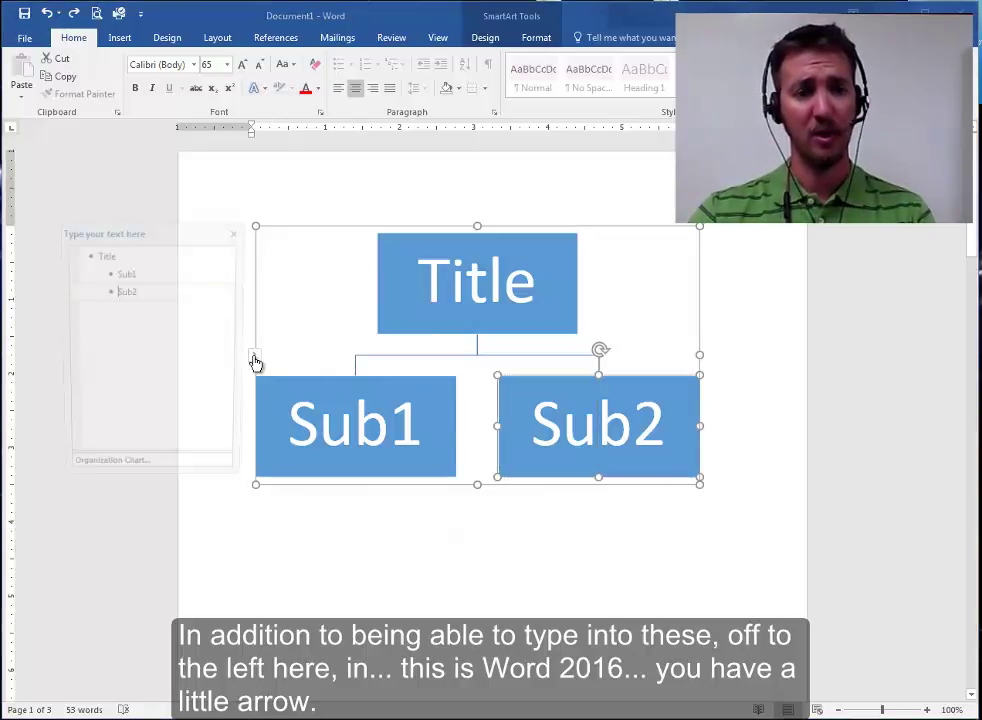
pyautogui.click(233, 235)
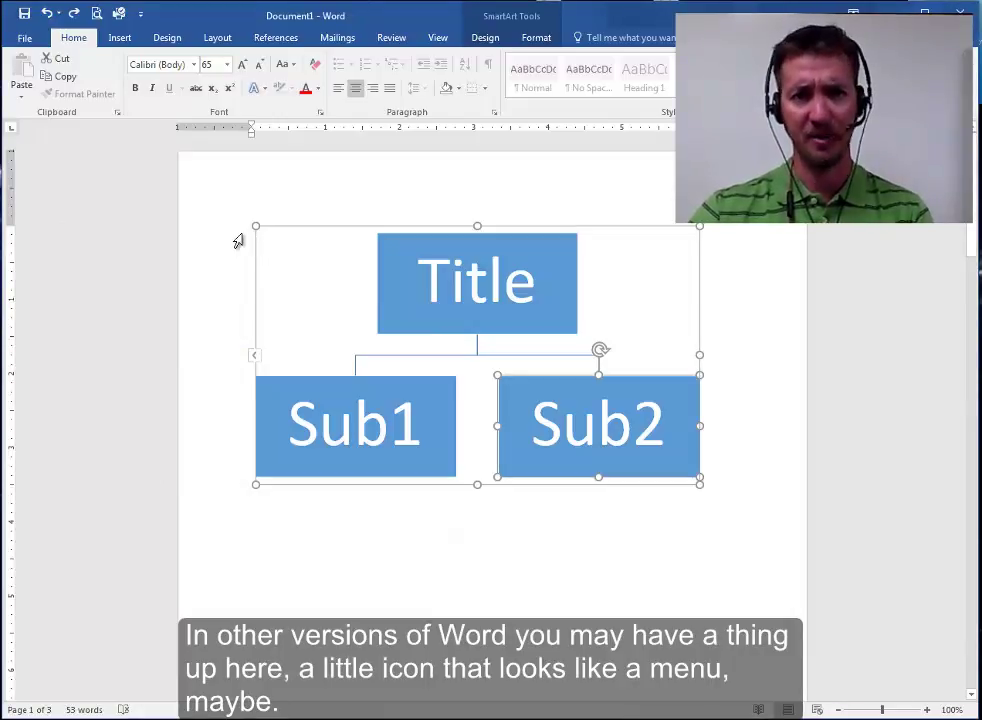
pyautogui.click(254, 357)
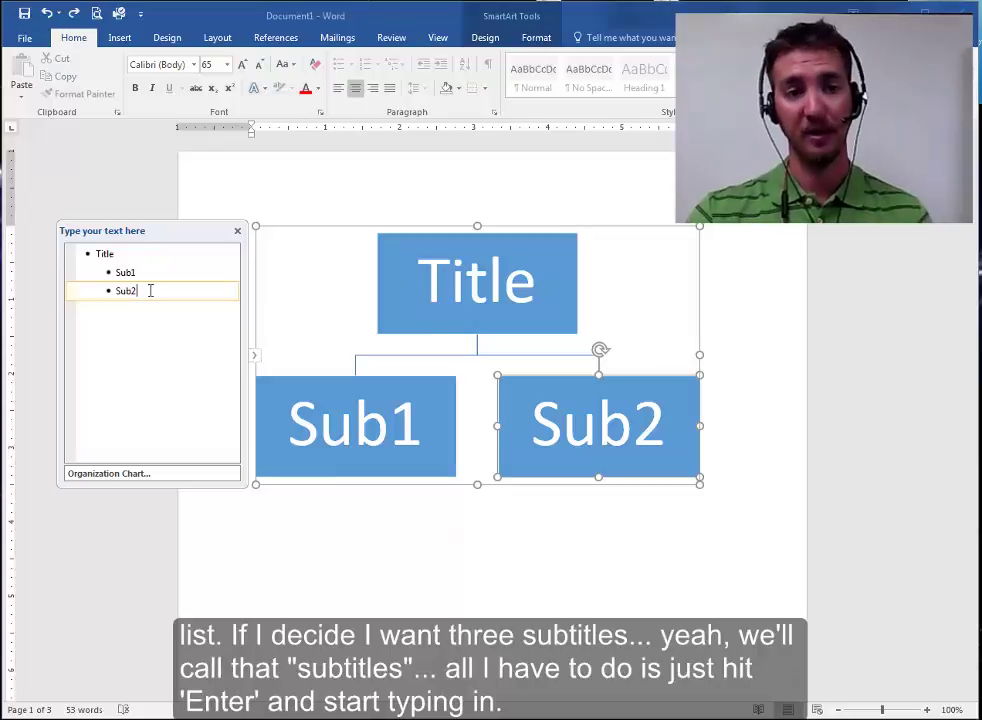
pyautogui.press('Return')
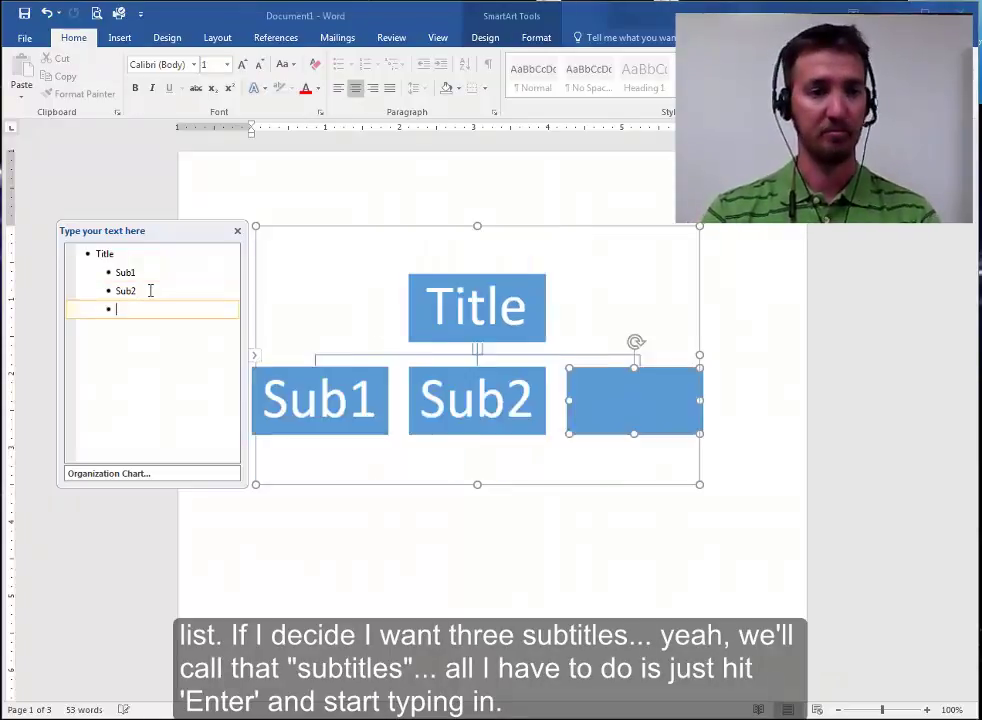
pyautogui.write('Sub')
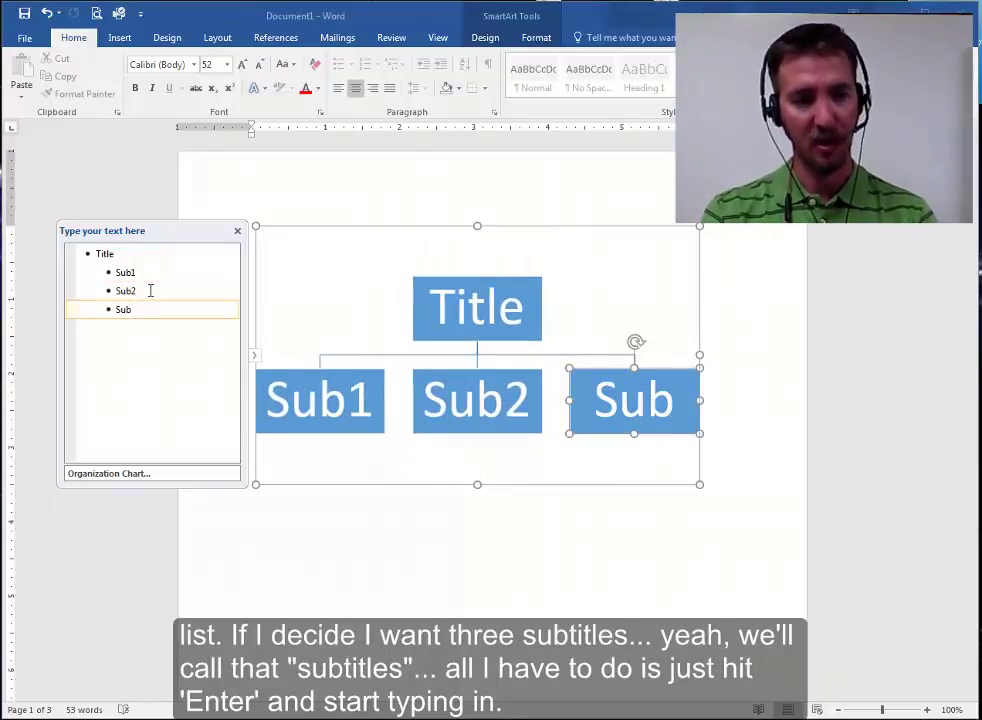
pyautogui.write('3')
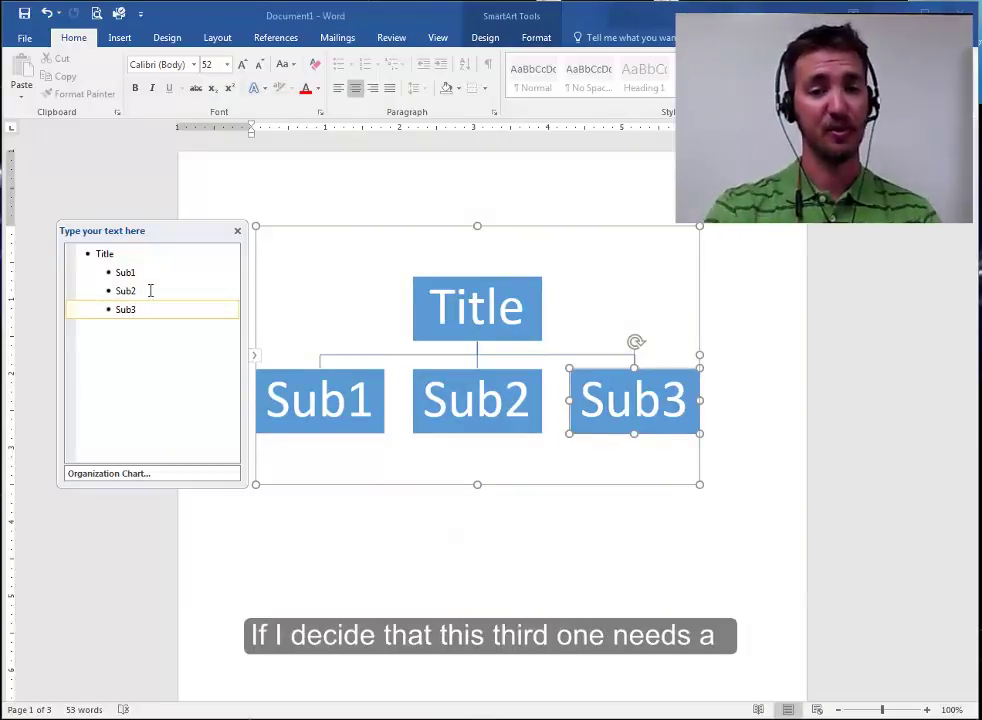
pyautogui.press('Return')
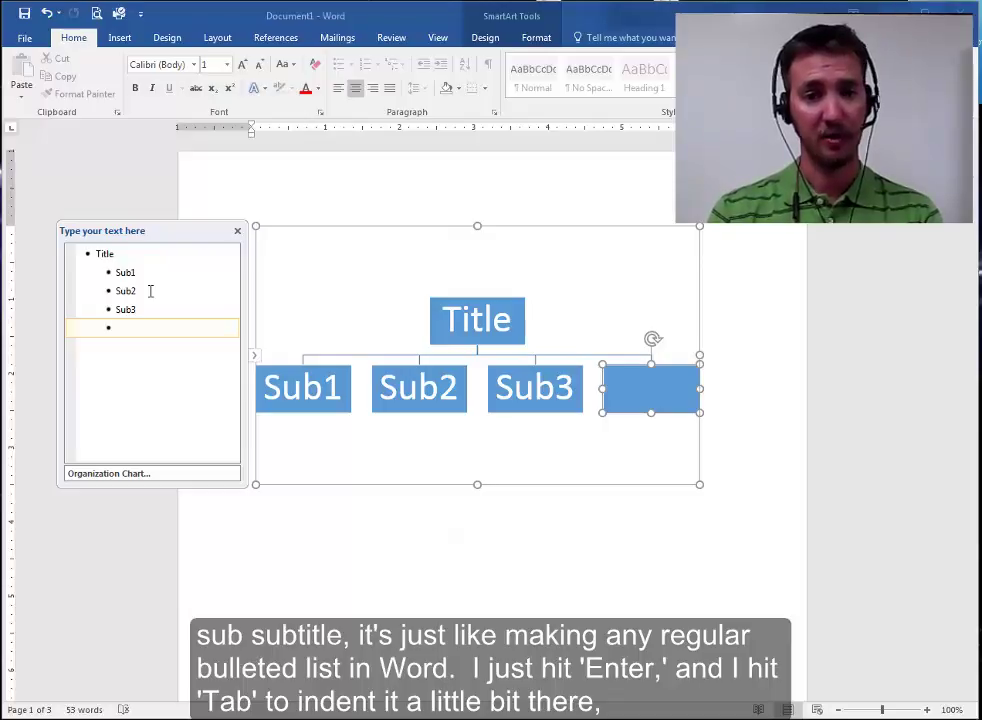
pyautogui.press('Tab')
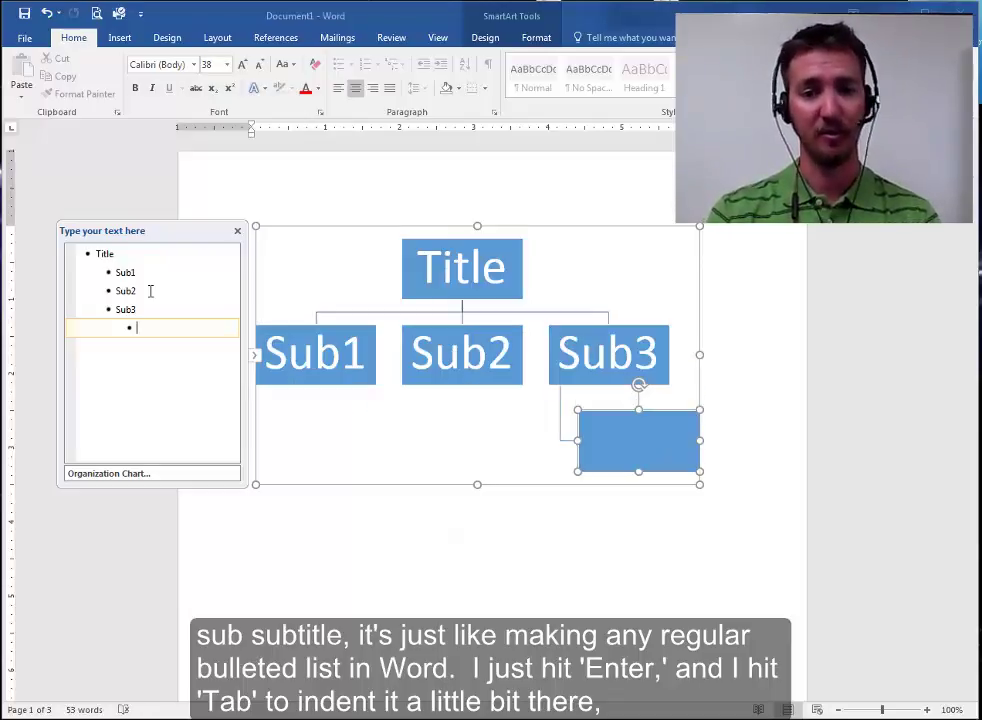
pyautogui.write('Sub sub')
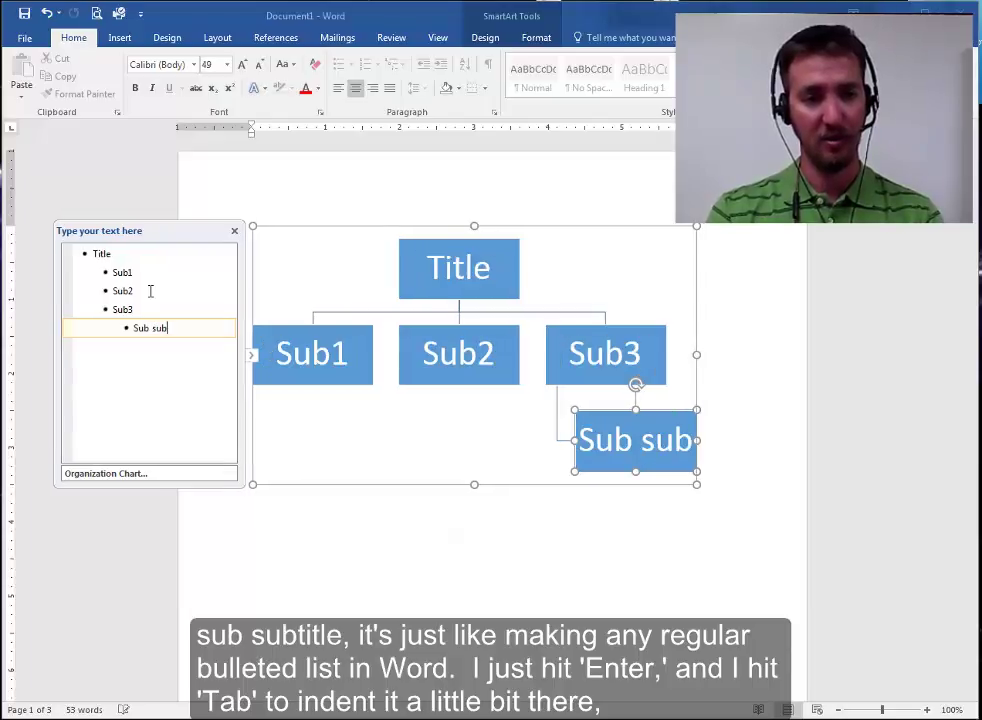
pyautogui.click(140, 290)
pyautogui.press('Return')
pyautogui.press('Tab')
pyautogui.write('sub sub')
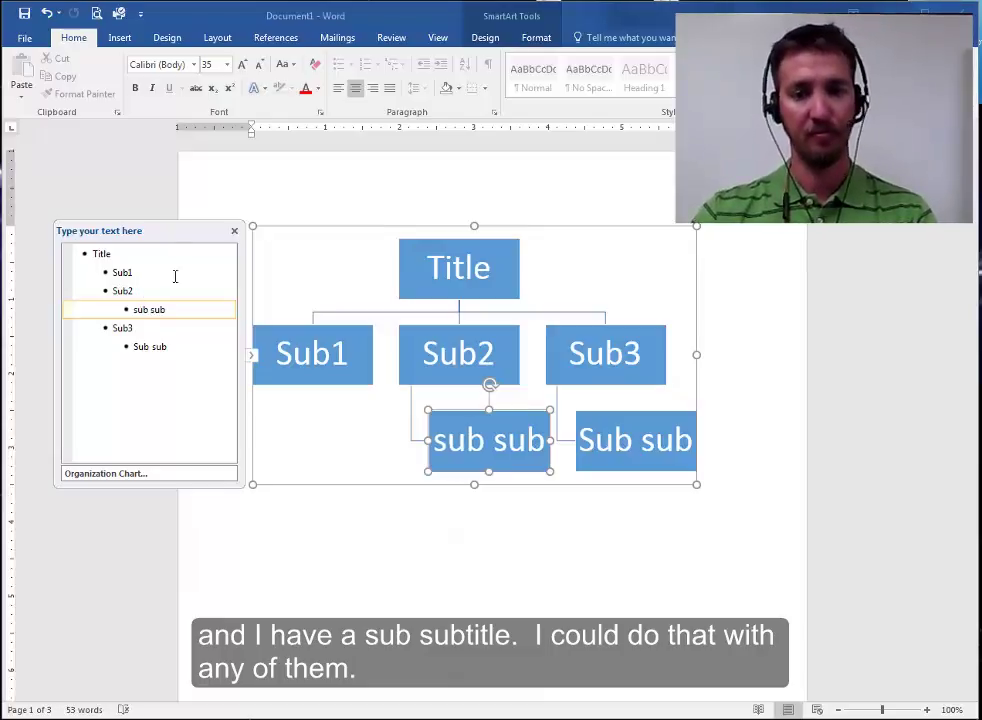
# - Delete the sub-items and Sub3 again, then close the Text Pane
pyautogui.click(180, 346)
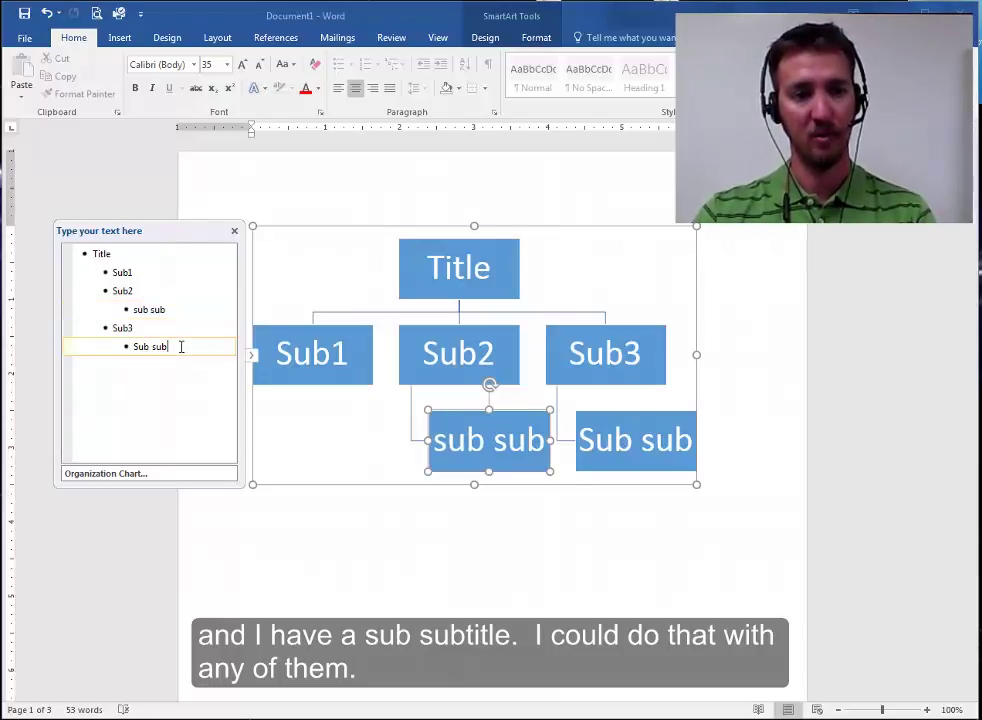
pyautogui.tripleClick(120, 346)
pyautogui.press('BackSpace')
pyautogui.press('BackSpace')
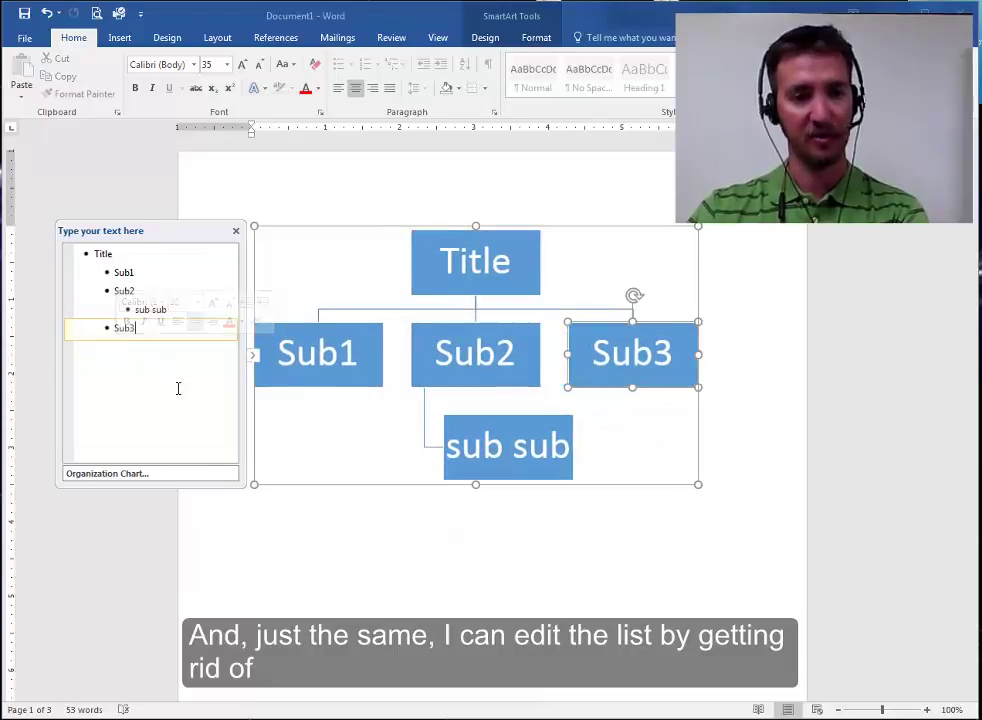
pyautogui.click(180, 309)
pyautogui.tripleClick(125, 307)
pyautogui.press('BackSpace')
pyautogui.press('BackSpace')
pyautogui.moveTo(147, 313); pyautogui.dragTo(75, 309)
pyautogui.press('BackSpace')
pyautogui.press('BackSpace')
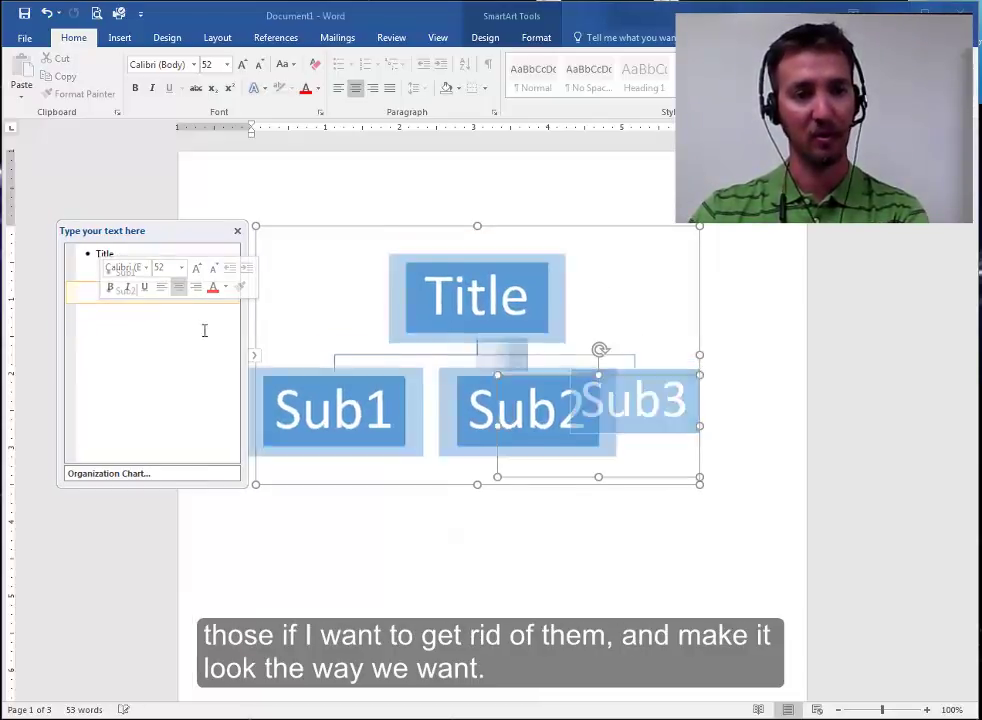
pyautogui.click(239, 235)
pyautogui.press('Escape')
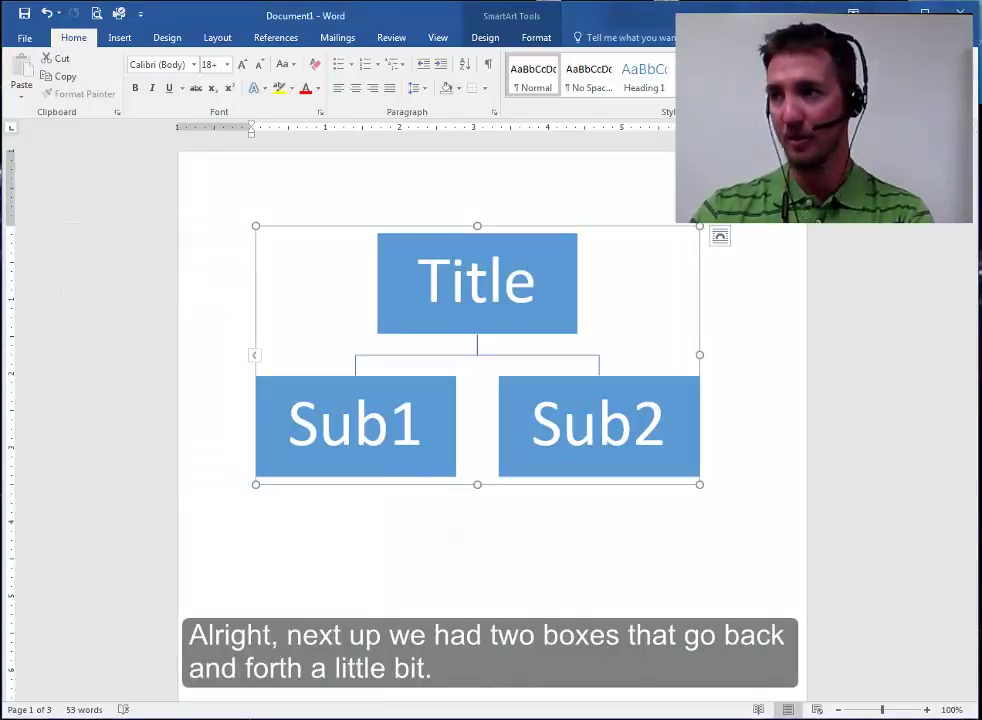
pyautogui.hotkey('alt', 'Tab')
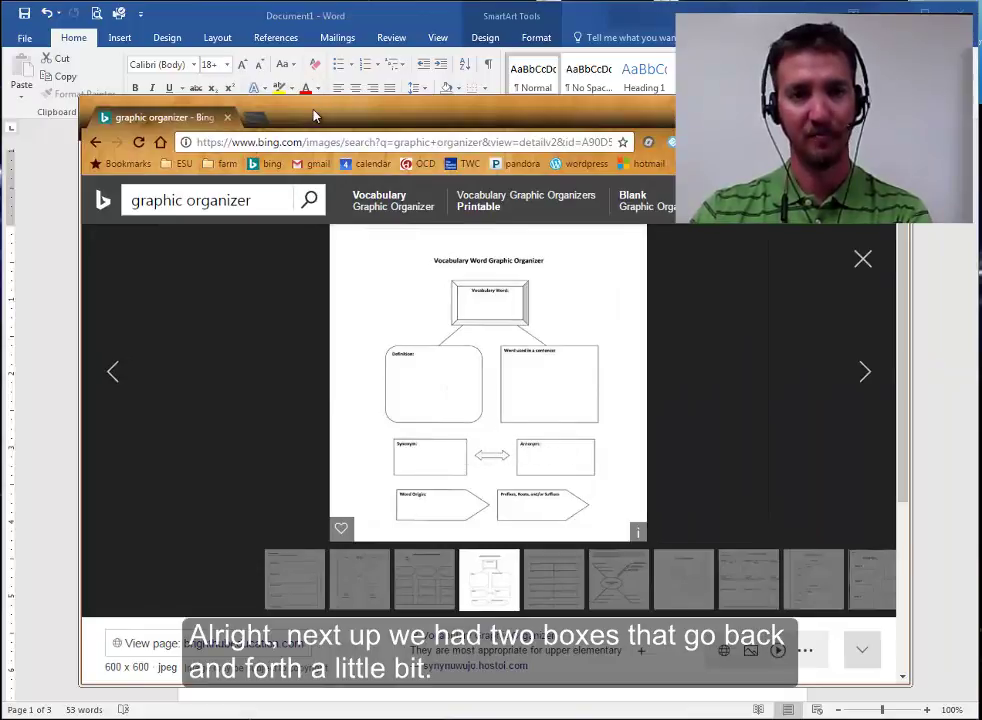
pyautogui.hotkey('alt', 'Tab')
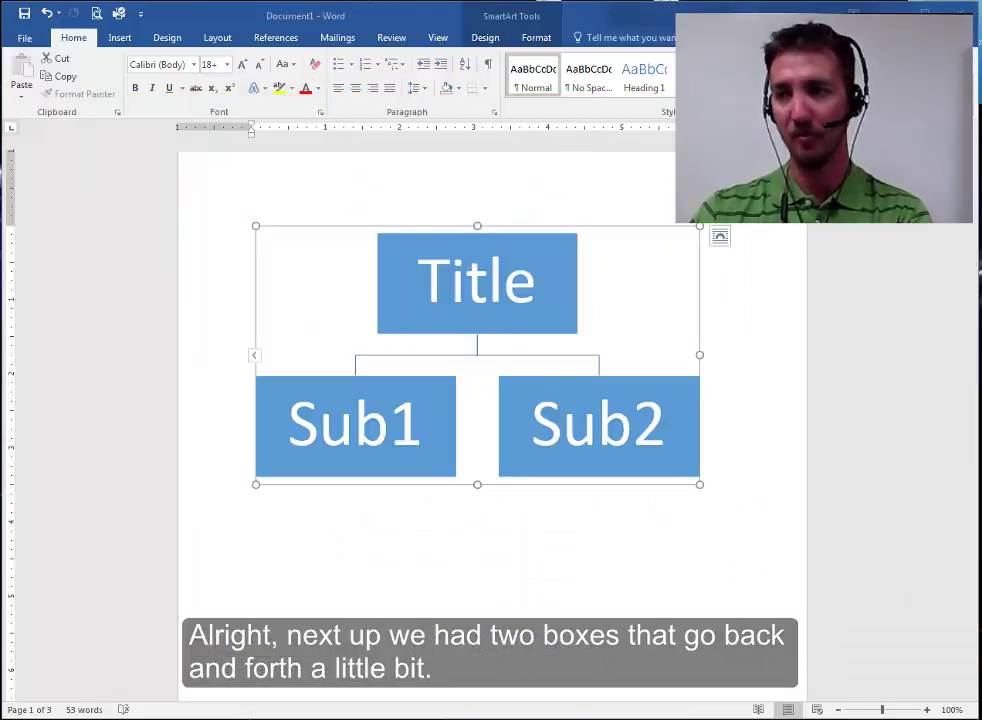
# - Shrink the org chart, set it to In Front of Text, and move it right
pyautogui.click(699, 485)
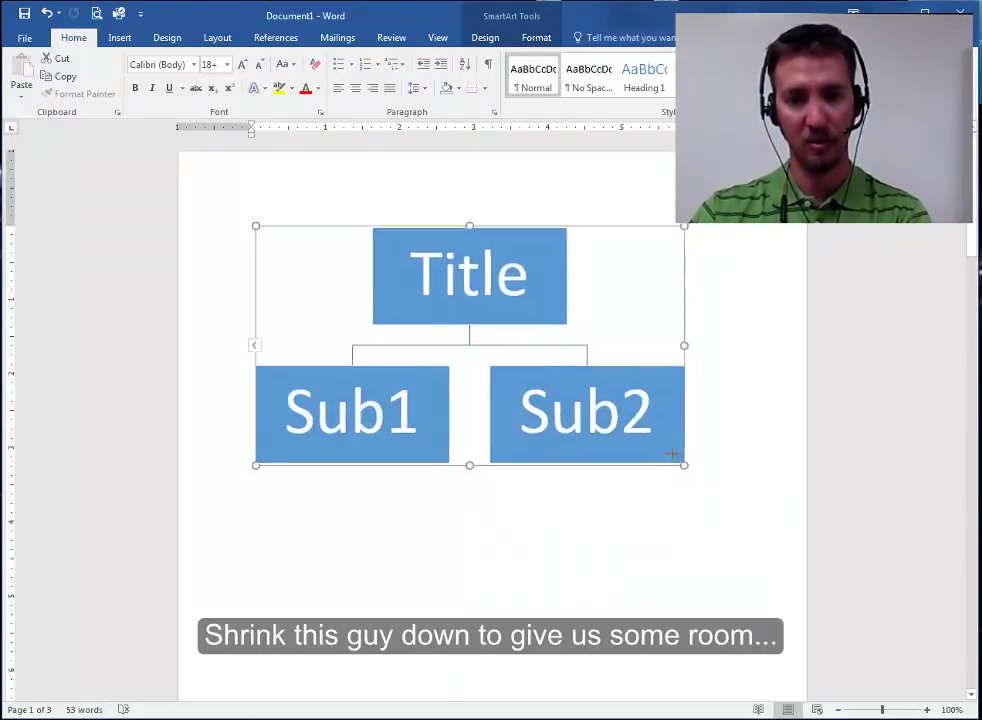
pyautogui.moveTo(675, 456); pyautogui.dragTo(570, 364)
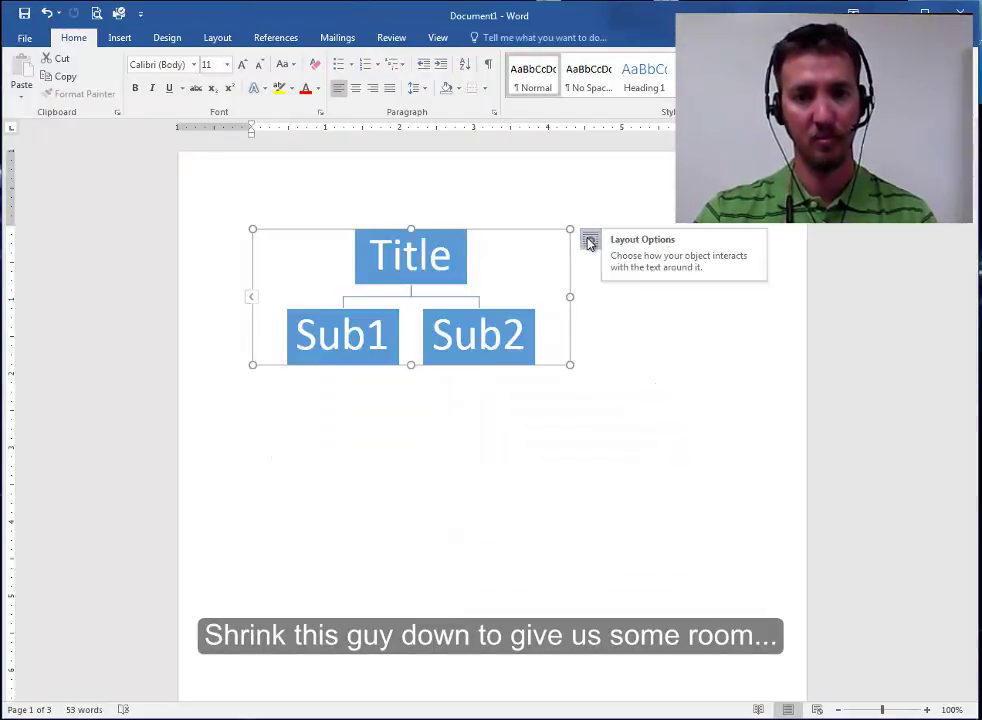
pyautogui.click(589, 241)
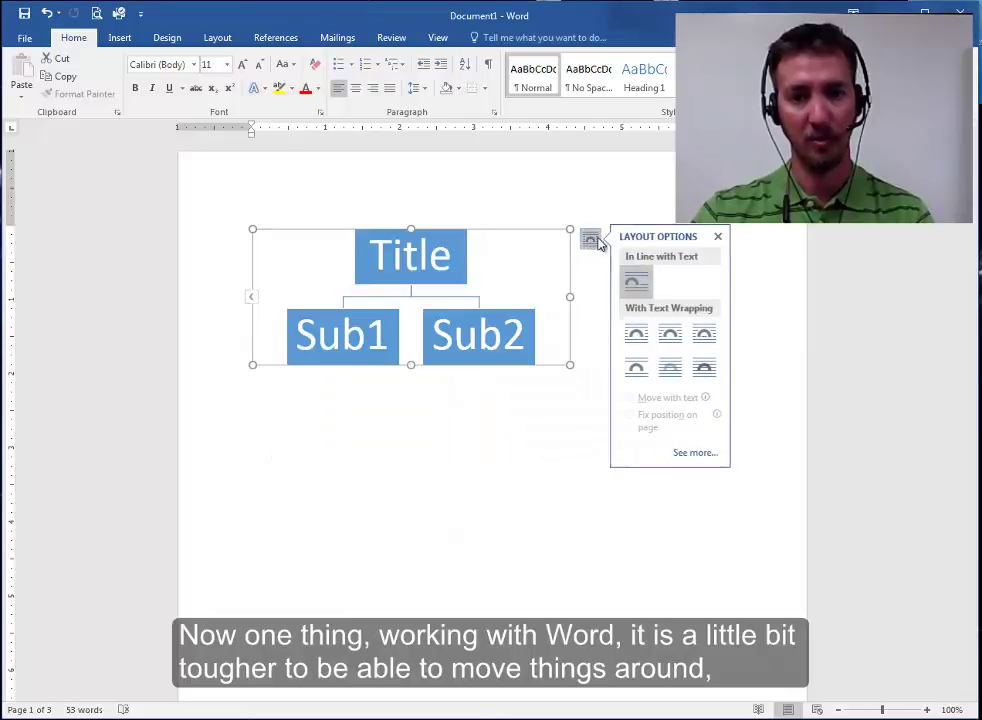
pyautogui.click(705, 369)
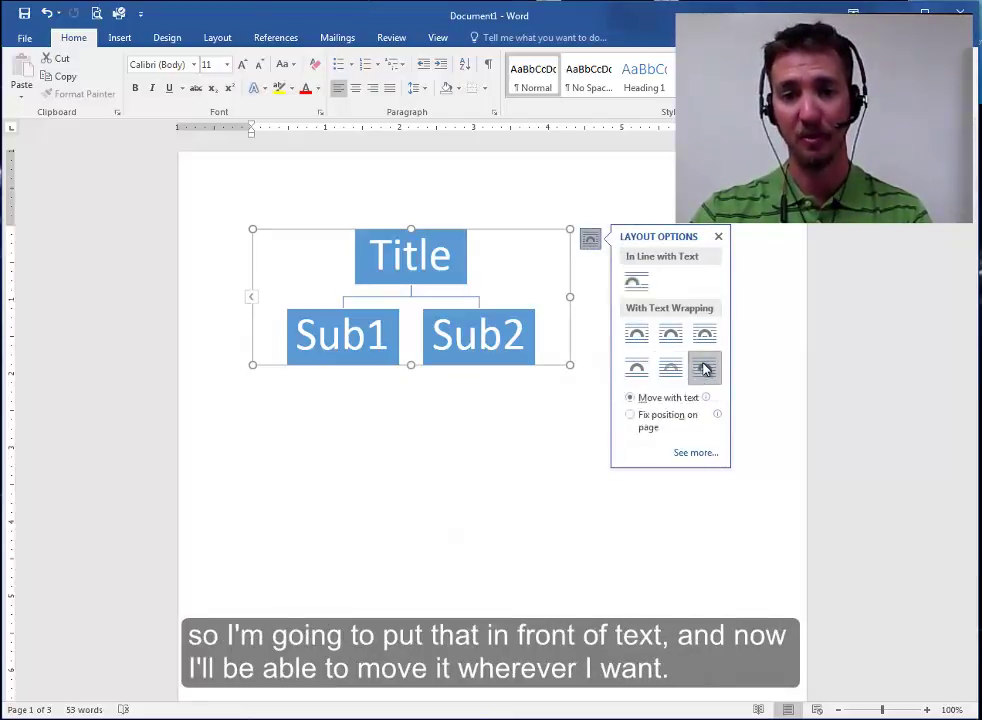
pyautogui.moveTo(511, 230); pyautogui.dragTo(587, 224)
pyautogui.click(511, 449)
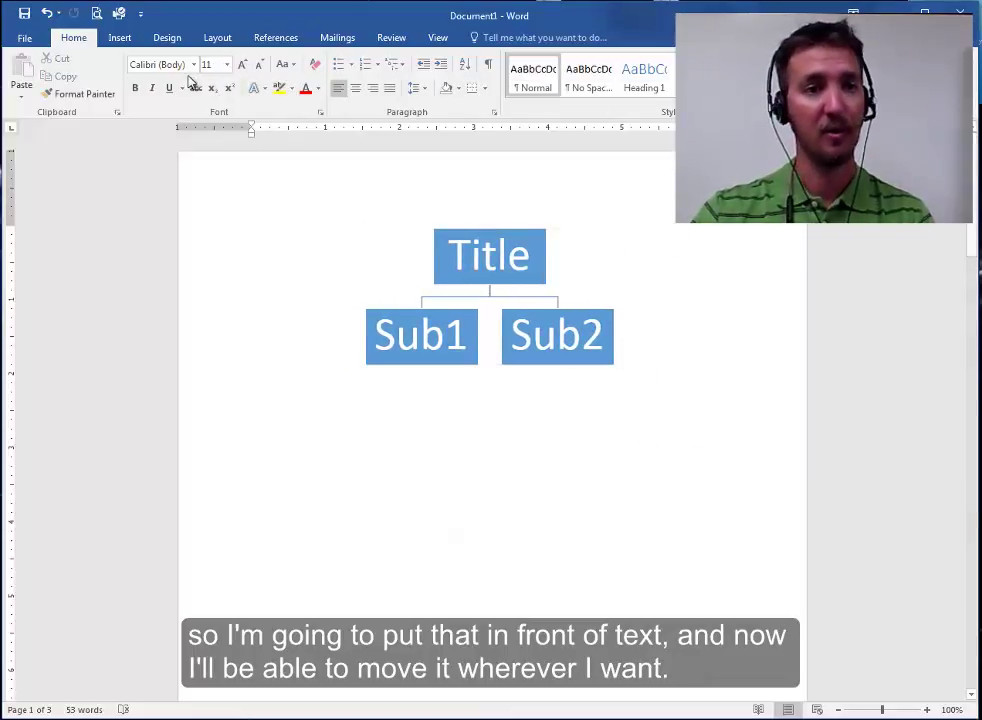
# - Insert a Reverse List SmartArt graphic from the Relationship category
pyautogui.click(119, 40)
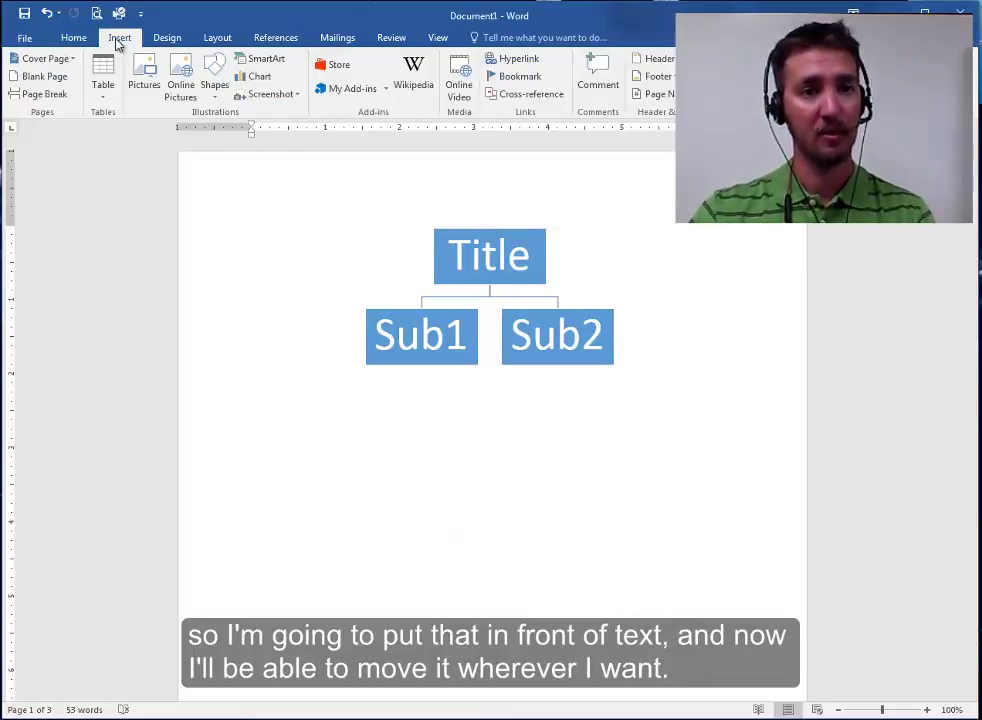
pyautogui.click(251, 64)
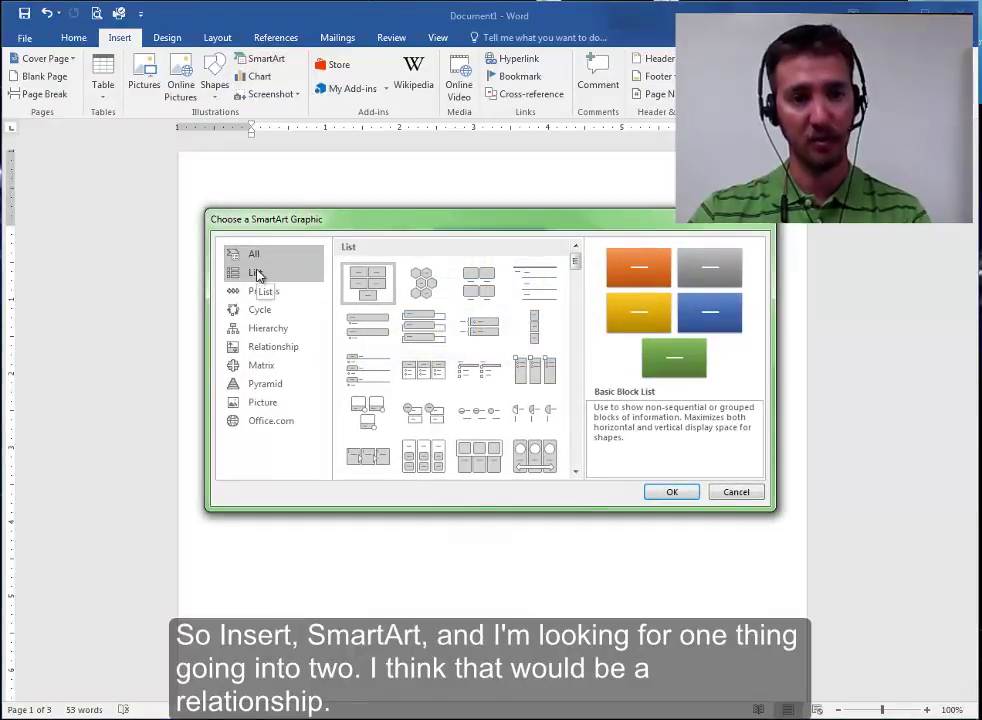
pyautogui.click(268, 350)
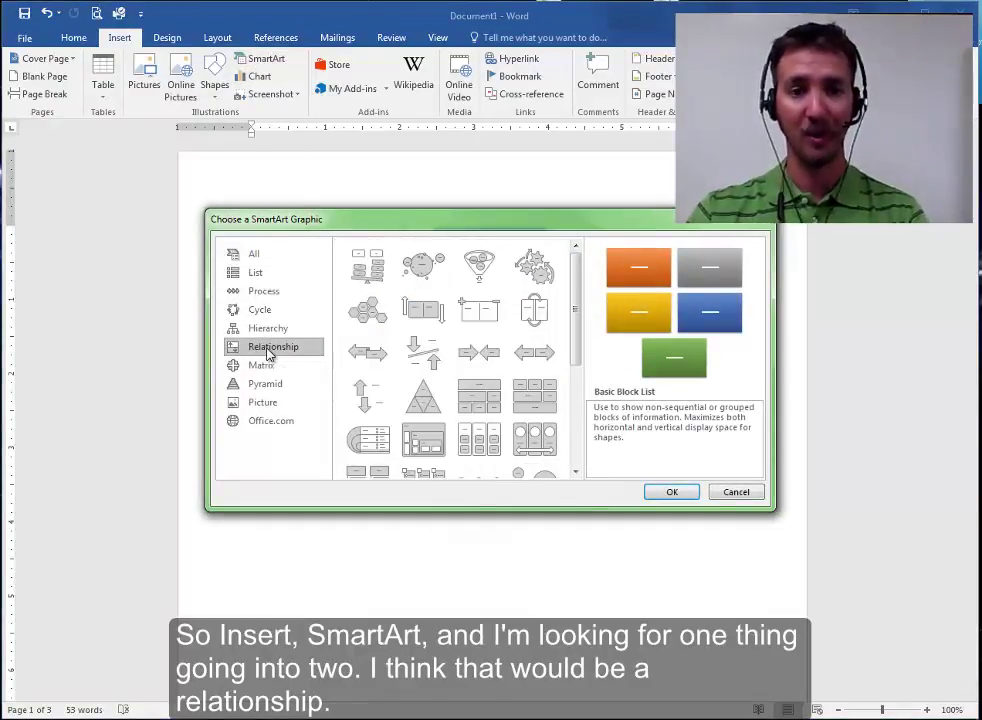
pyautogui.scroll(-1, 579, 296)
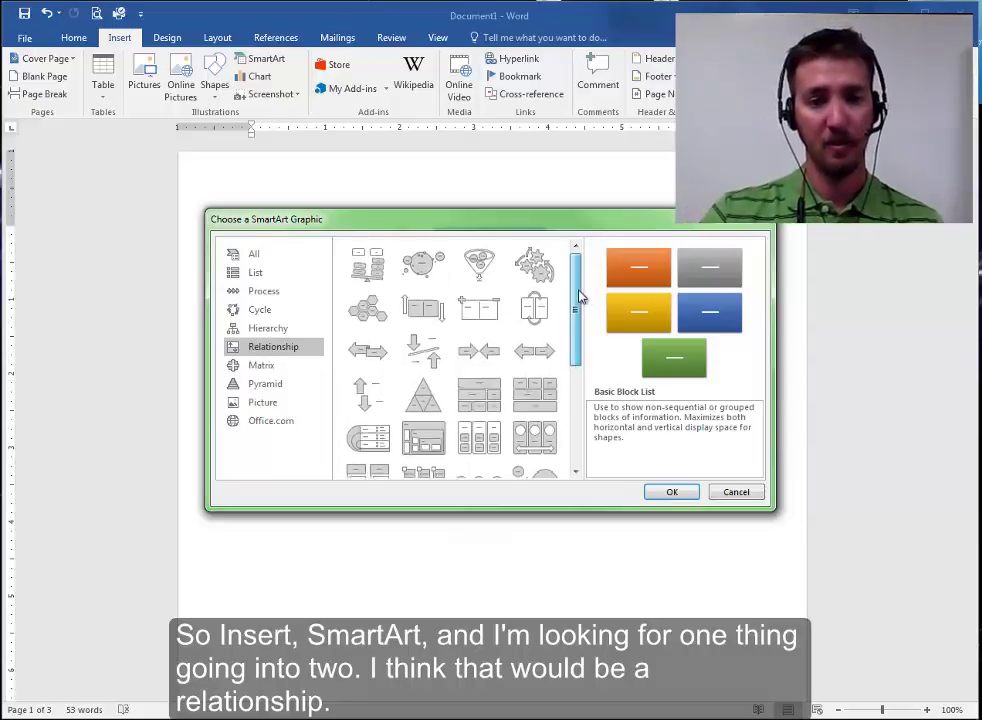
pyautogui.moveTo(579, 296); pyautogui.dragTo(647, 278)
pyautogui.click(533, 312)
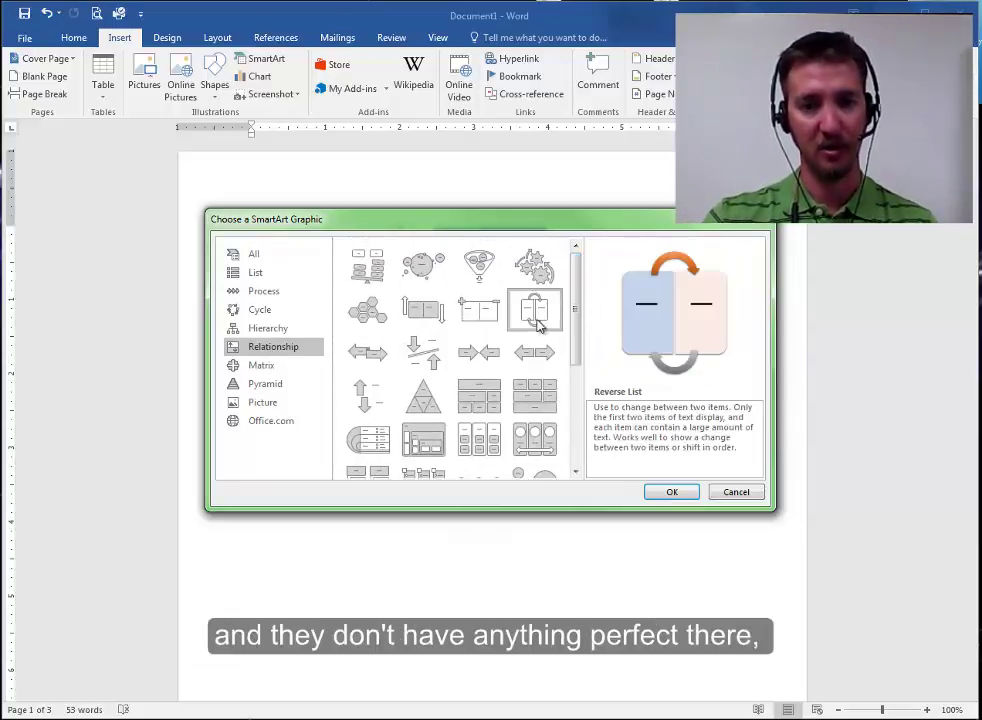
pyautogui.click(672, 489)
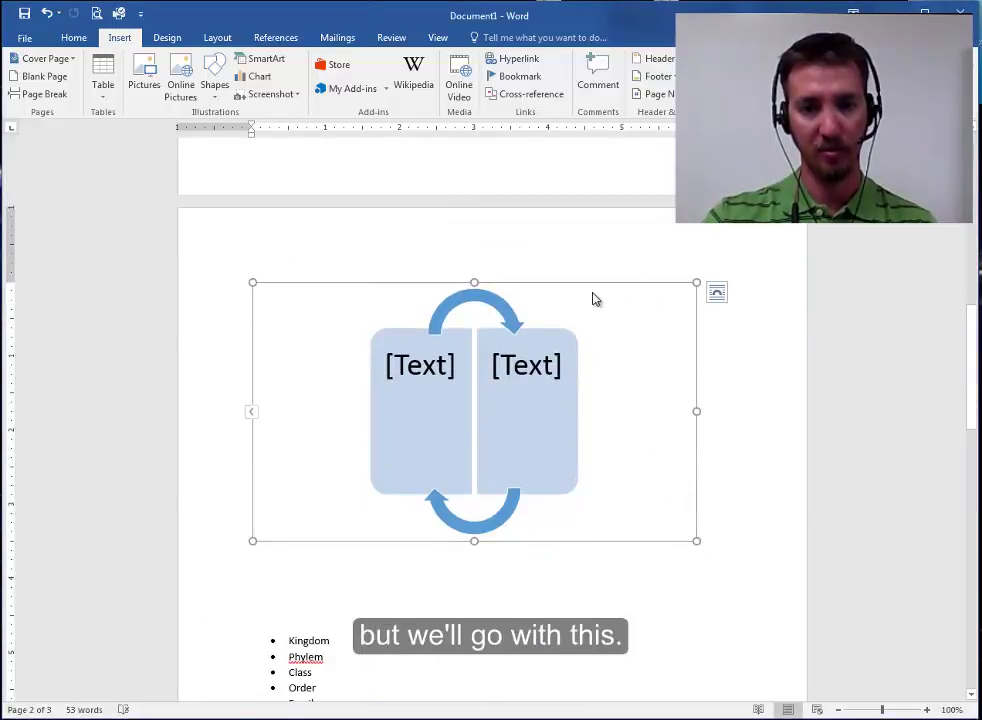
# - Shrink the Reverse List, set it Behind Text, and move it below the hierarchy
pyautogui.moveTo(696, 284); pyautogui.dragTo(587, 366)
pyautogui.scroll(3, 463, 479)
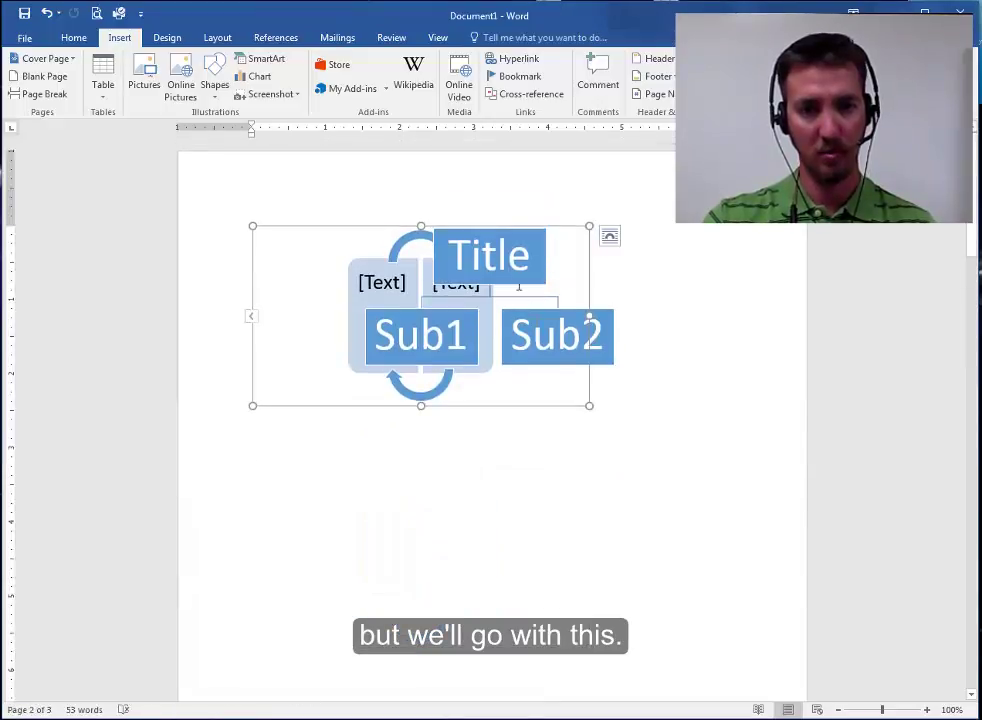
pyautogui.click(610, 236)
pyautogui.click(690, 364)
pyautogui.moveTo(383, 227); pyautogui.dragTo(456, 385)
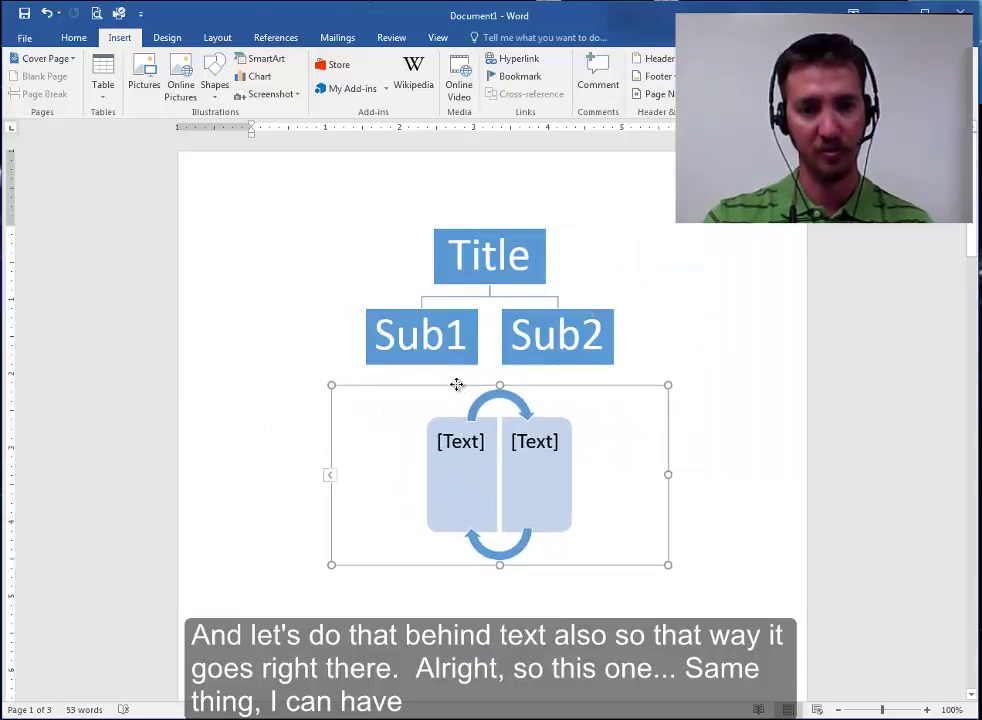
# - Label the Reverse List shapes 'title1' and 'title2'
pyautogui.click(465, 443)
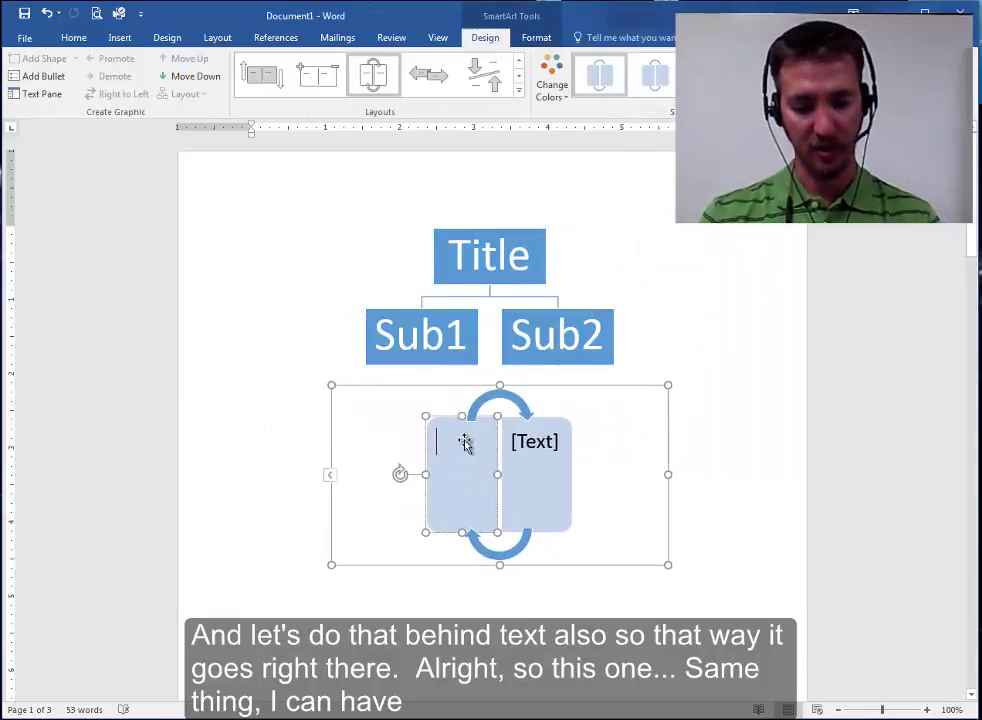
pyautogui.write('title1 tu')
pyautogui.press('BackSpace')
pyautogui.press('BackSpace')
pyautogui.click(541, 452)
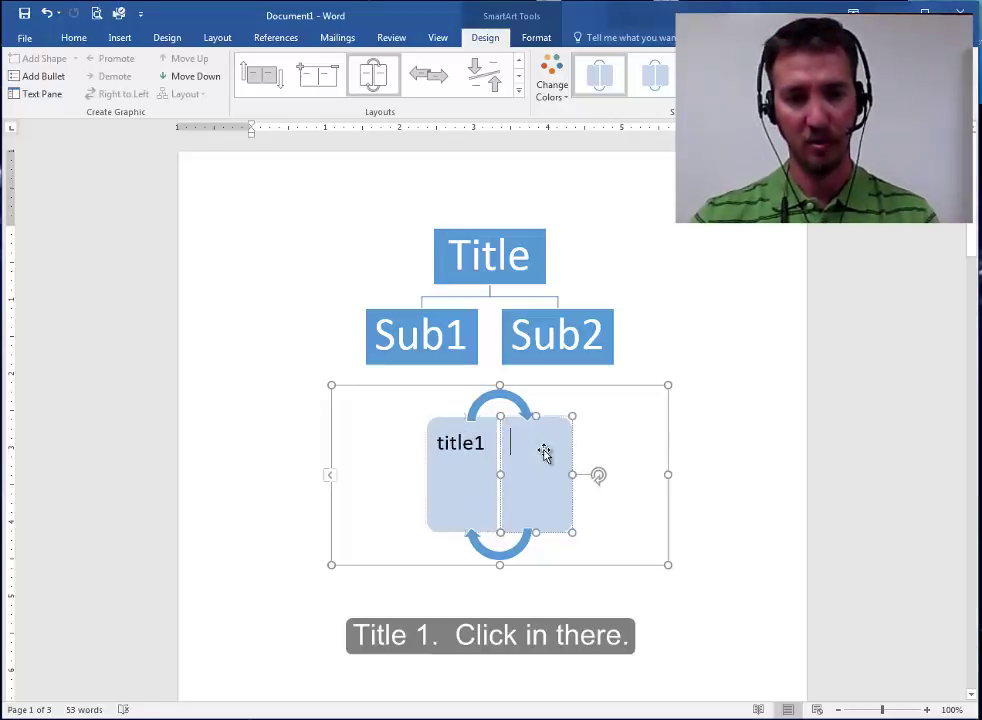
pyautogui.write('title')
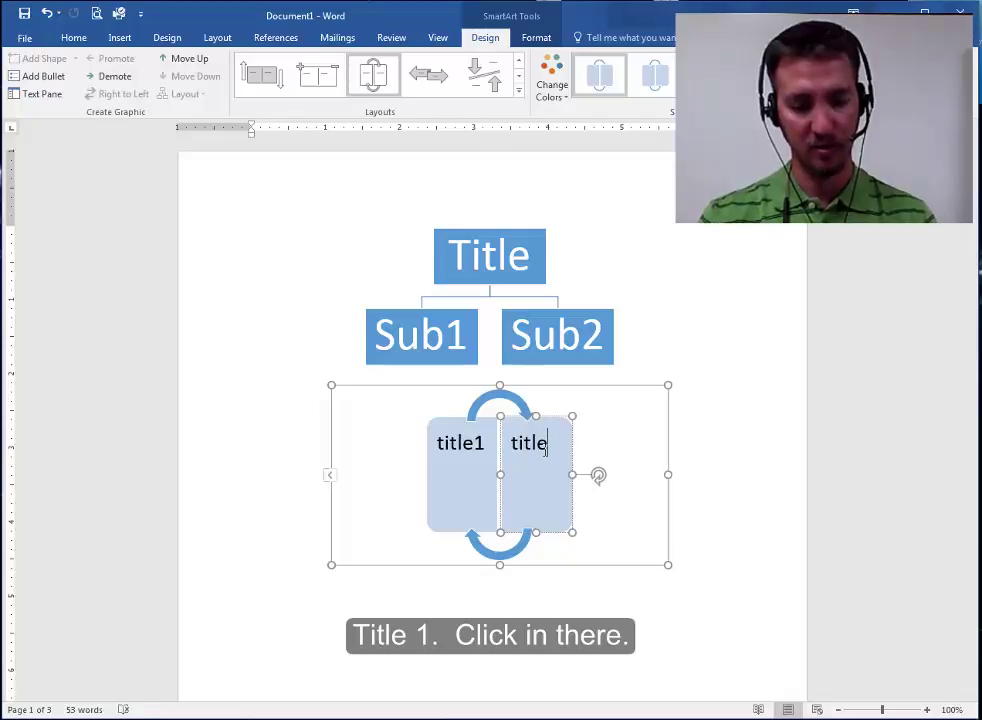
pyautogui.write('2')
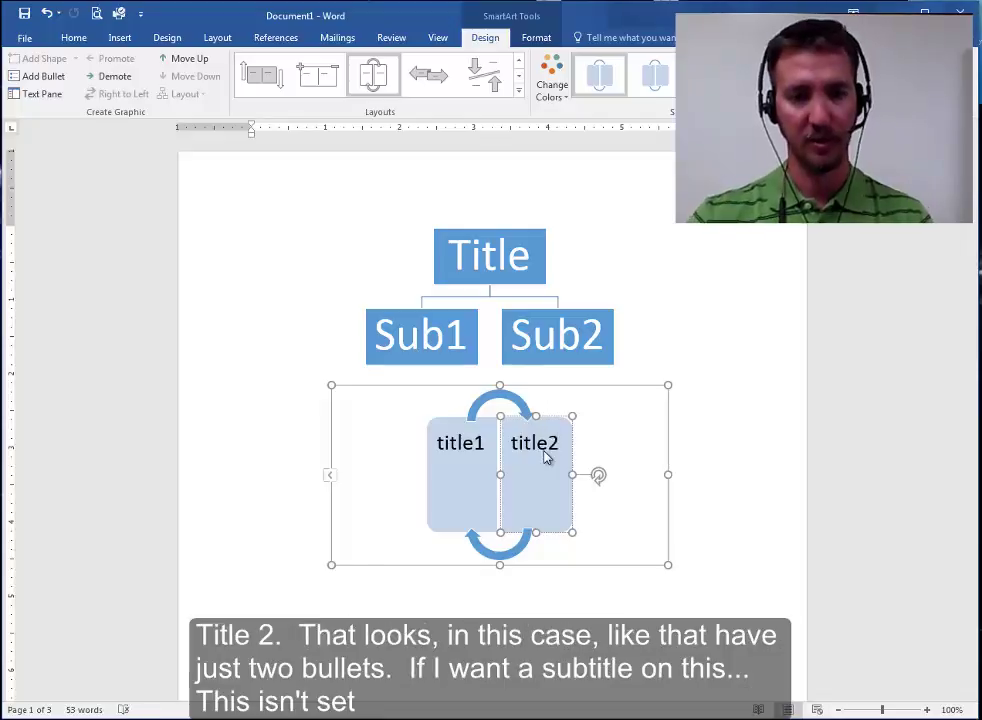
# - In the Text Pane, try an indented sub-bullet under title1, then delete it
pyautogui.click(328, 473)
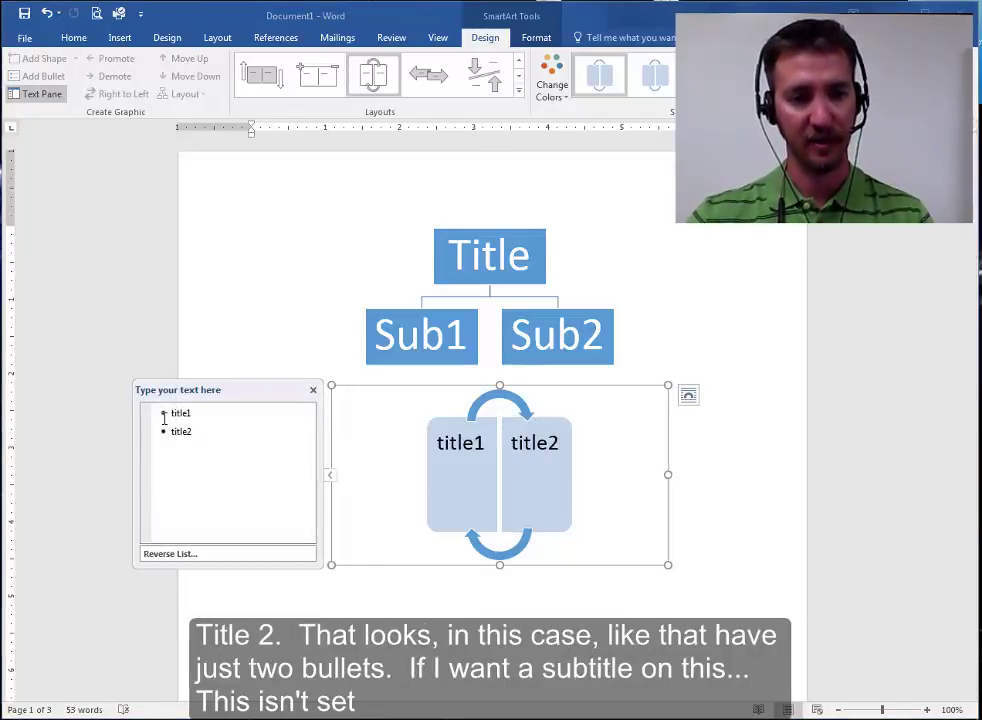
pyautogui.click(197, 410)
pyautogui.press('Return')
pyautogui.press('Tab')
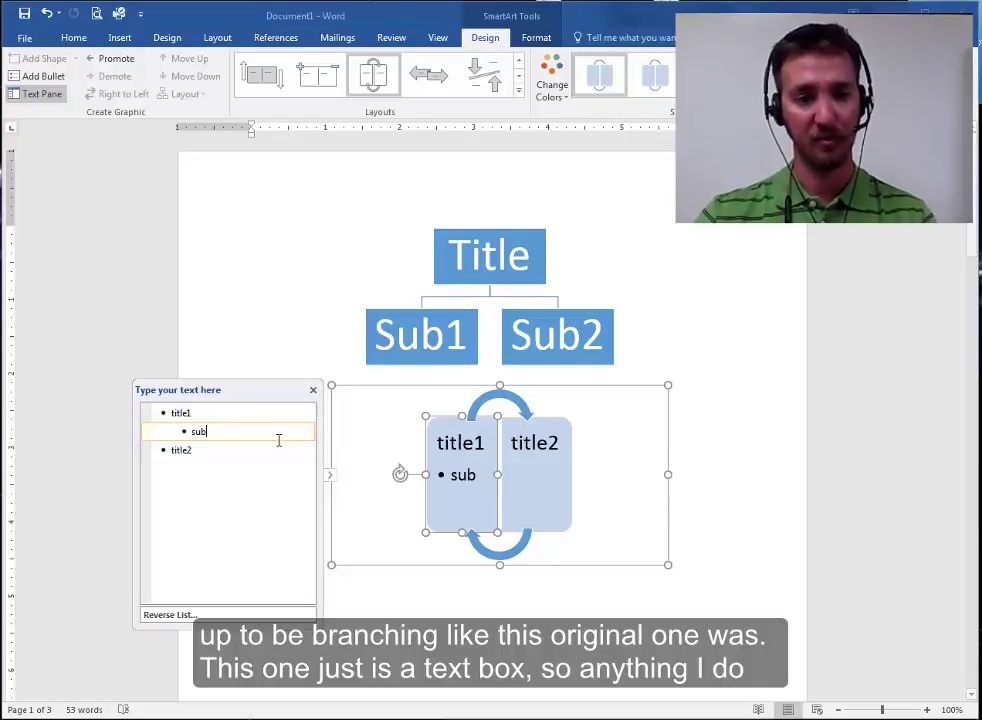
pyautogui.press('Return')
pyautogui.write('bu')
pyautogui.write('sub')
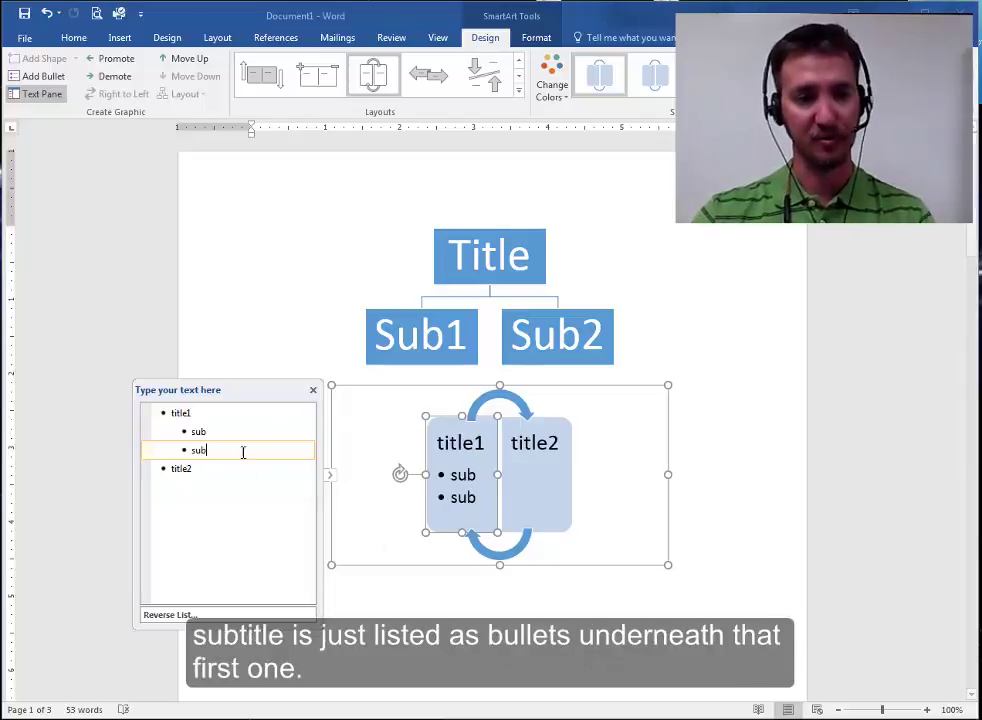
pyautogui.press('BackSpace')
pyautogui.press('BackSpace')
pyautogui.press('BackSpace')
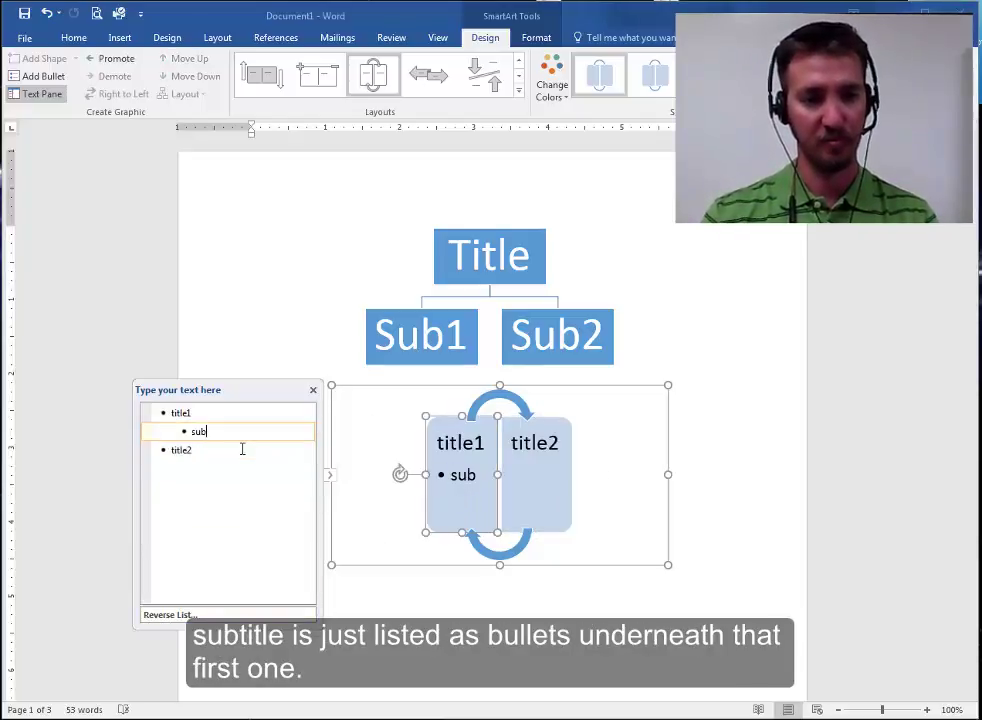
pyautogui.press('BackSpace')
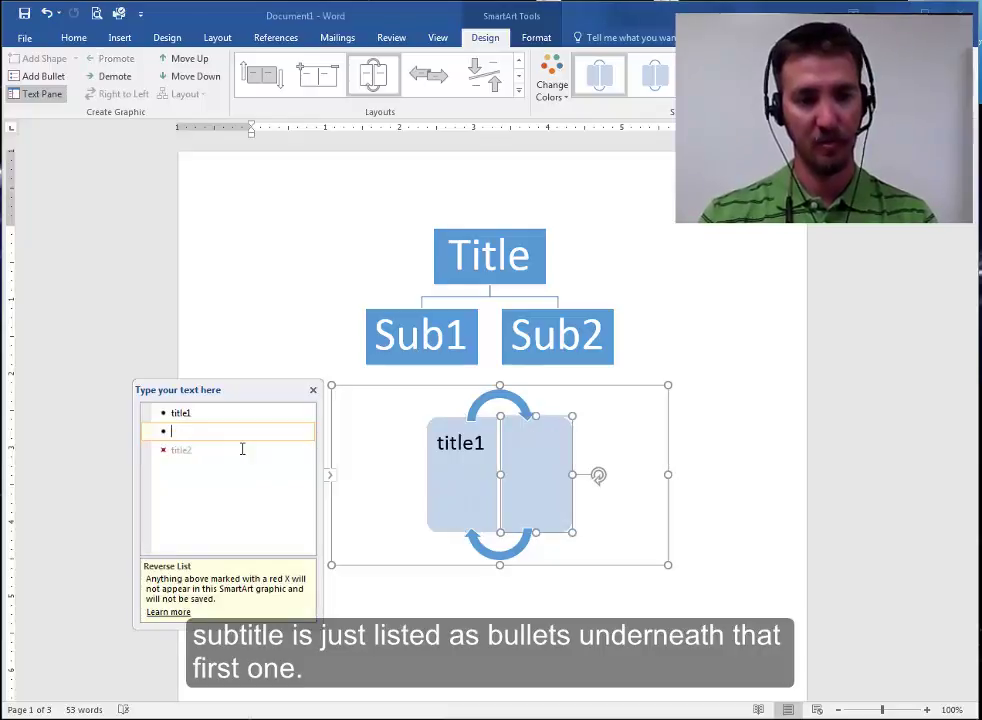
pyautogui.press('BackSpace')
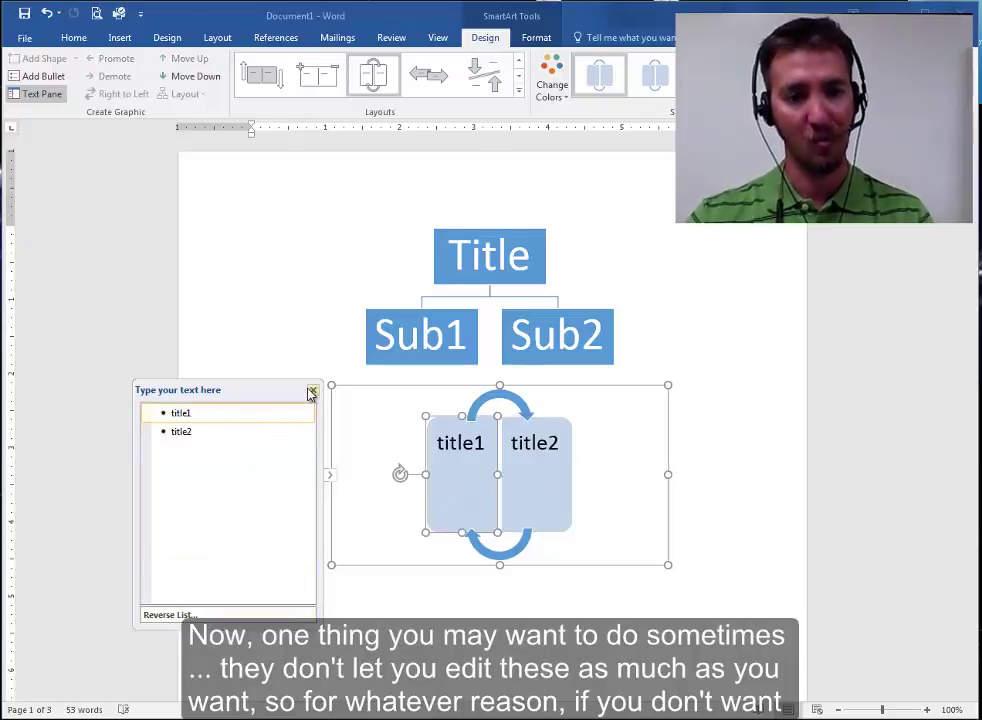
# - Set the cycle's top curved arrow to No Fill and No Outline
pyautogui.click(510, 400)
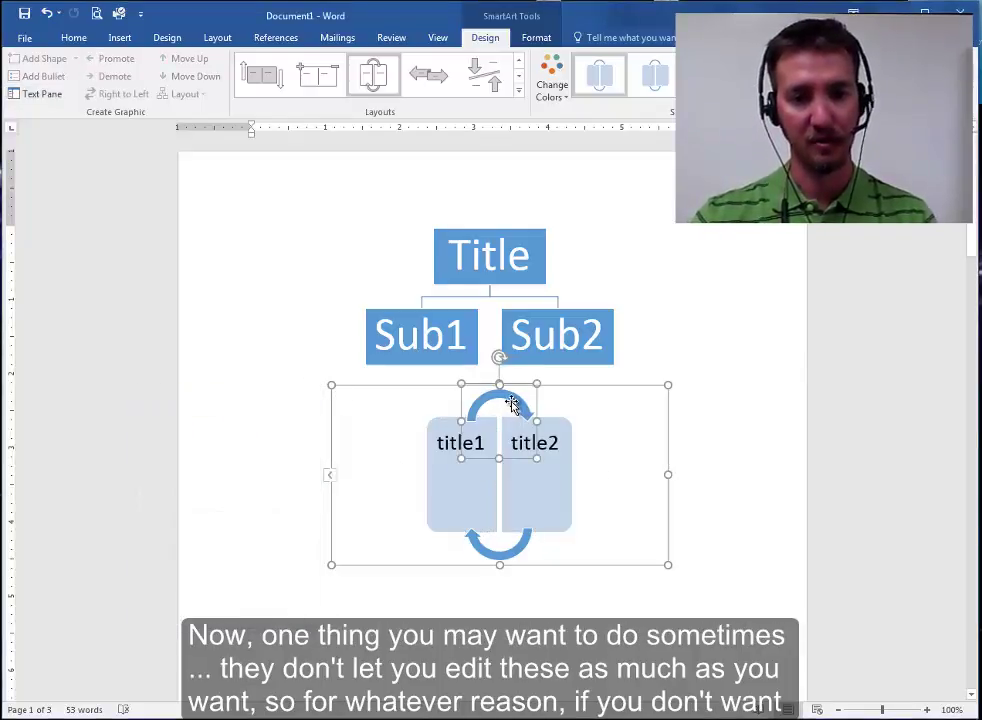
pyautogui.moveTo(543, 400); pyautogui.dragTo(511, 403)
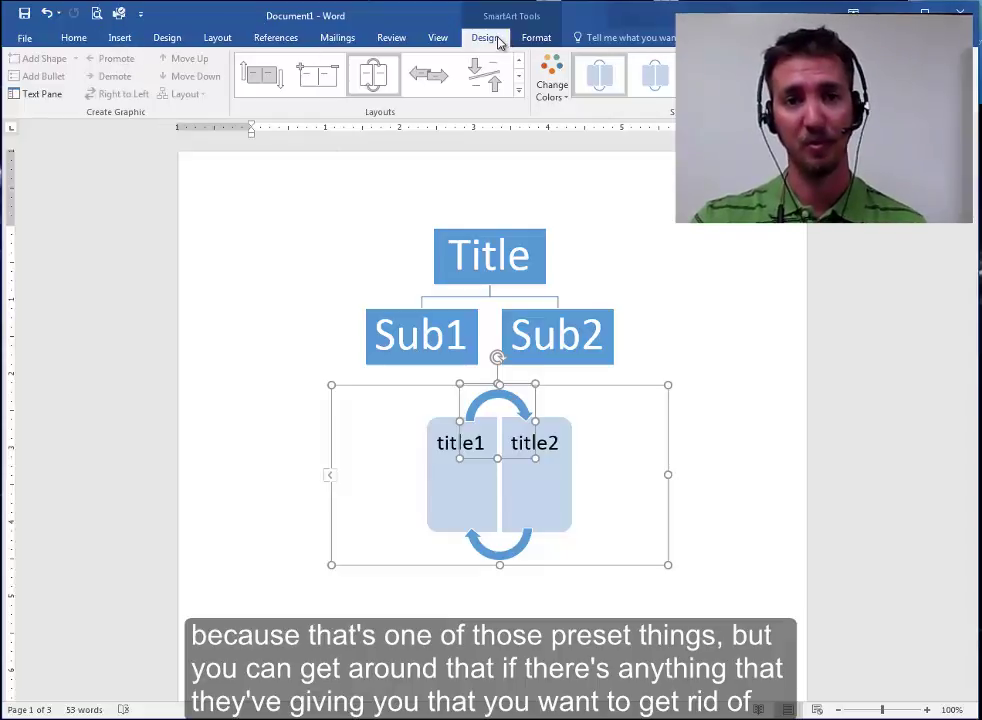
pyautogui.click(527, 40)
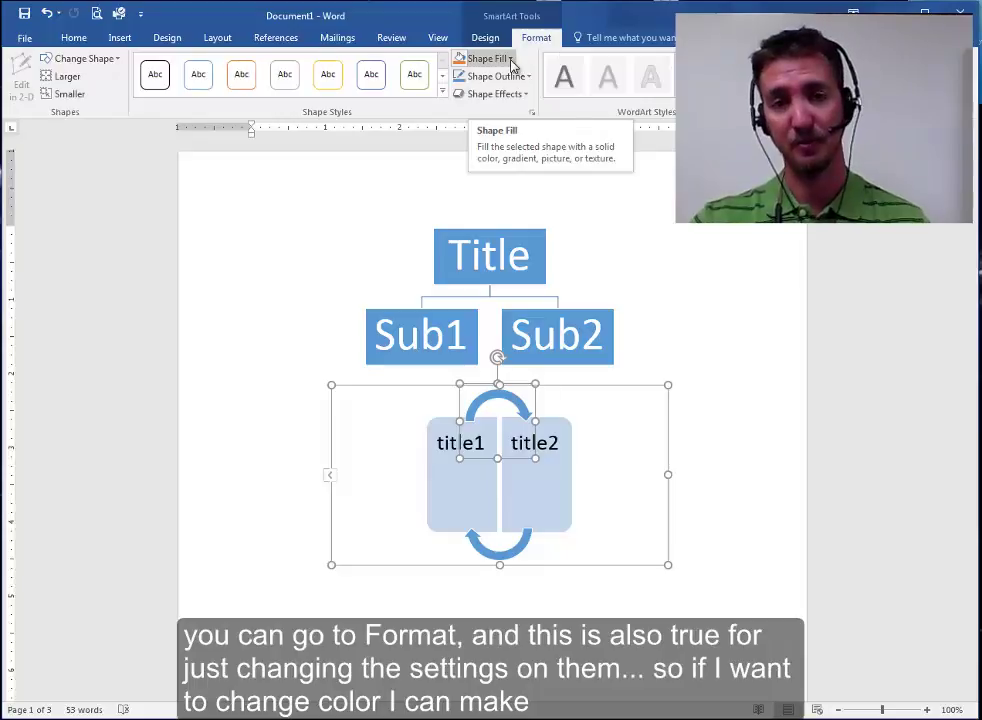
pyautogui.click(511, 60)
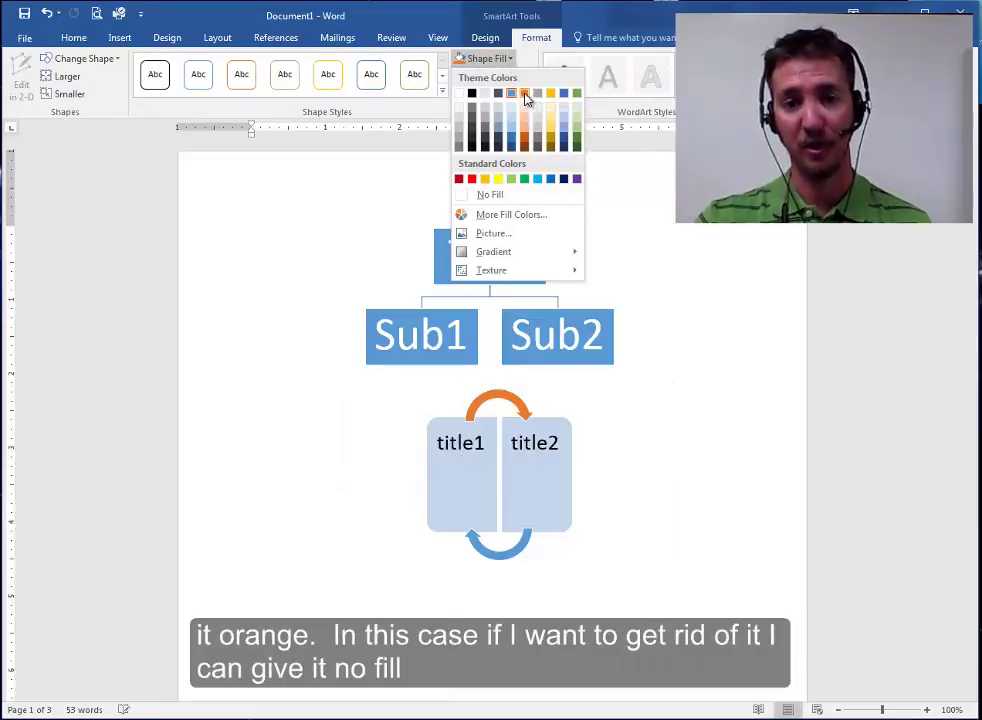
pyautogui.click(466, 197)
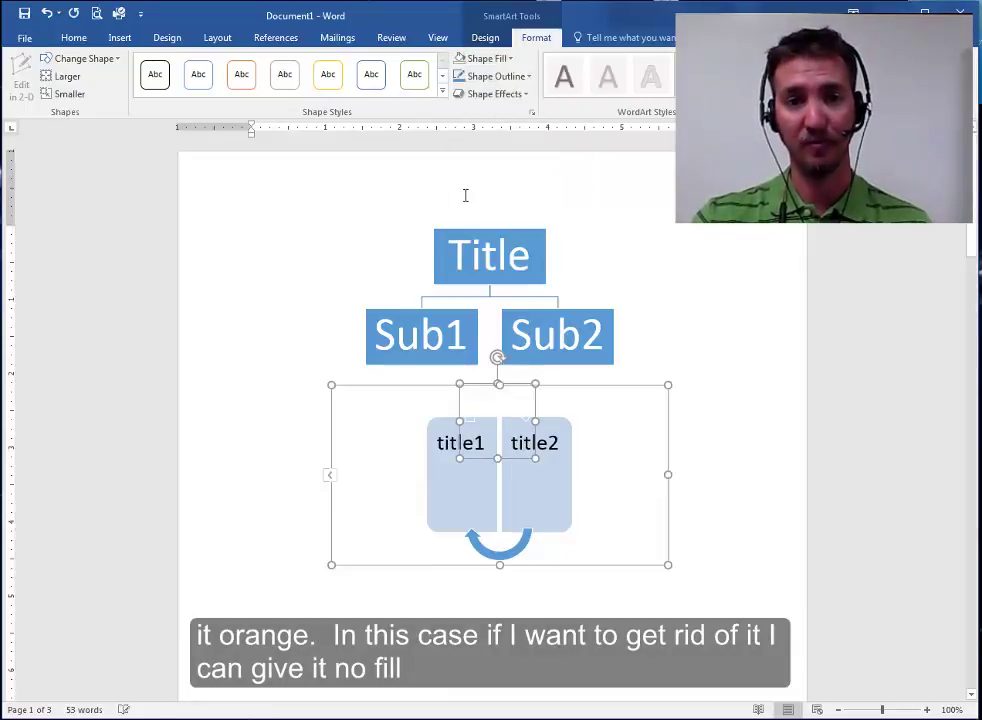
pyautogui.click(527, 78)
pyautogui.click(480, 208)
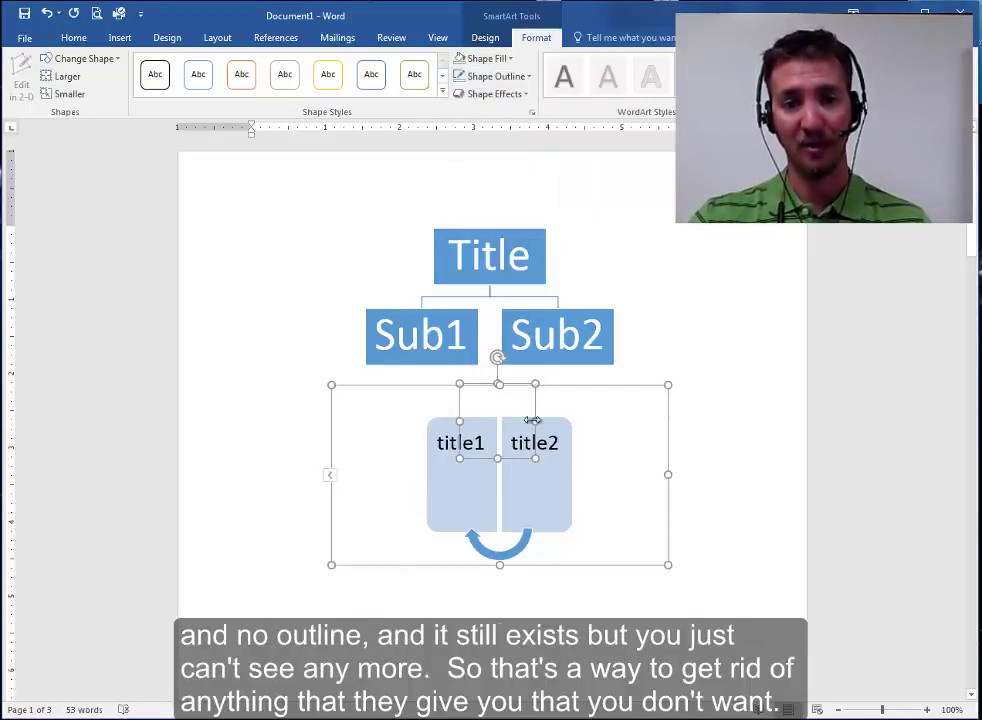
pyautogui.moveTo(537, 401); pyautogui.dragTo(537, 399)
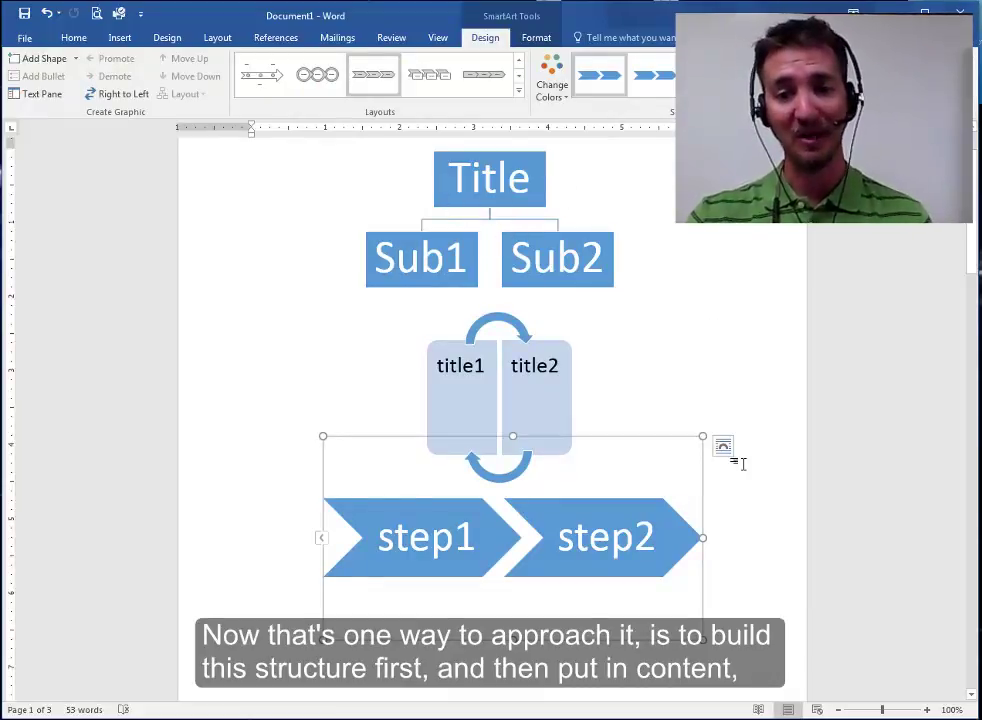
# - Fix 'Phylem' to 'Phylum' in the Kingdom-to-Species list on page 2
pyautogui.click(776, 430)
pyautogui.scroll(-4, 775, 420)
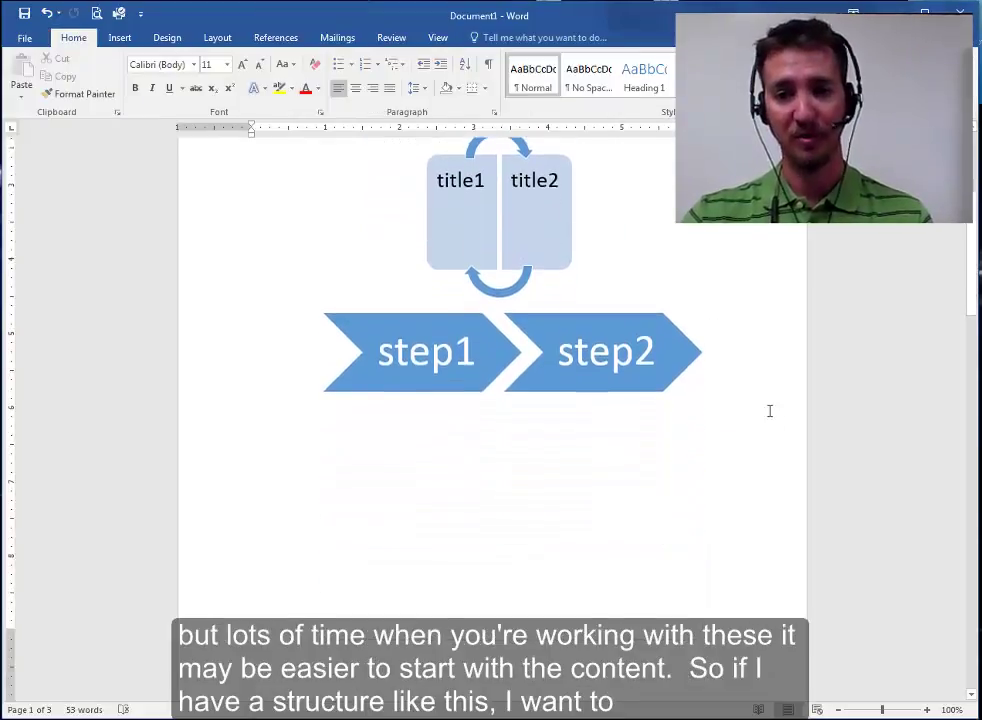
pyautogui.scroll(-3, 765, 400)
pyautogui.scroll(-1, 763, 399)
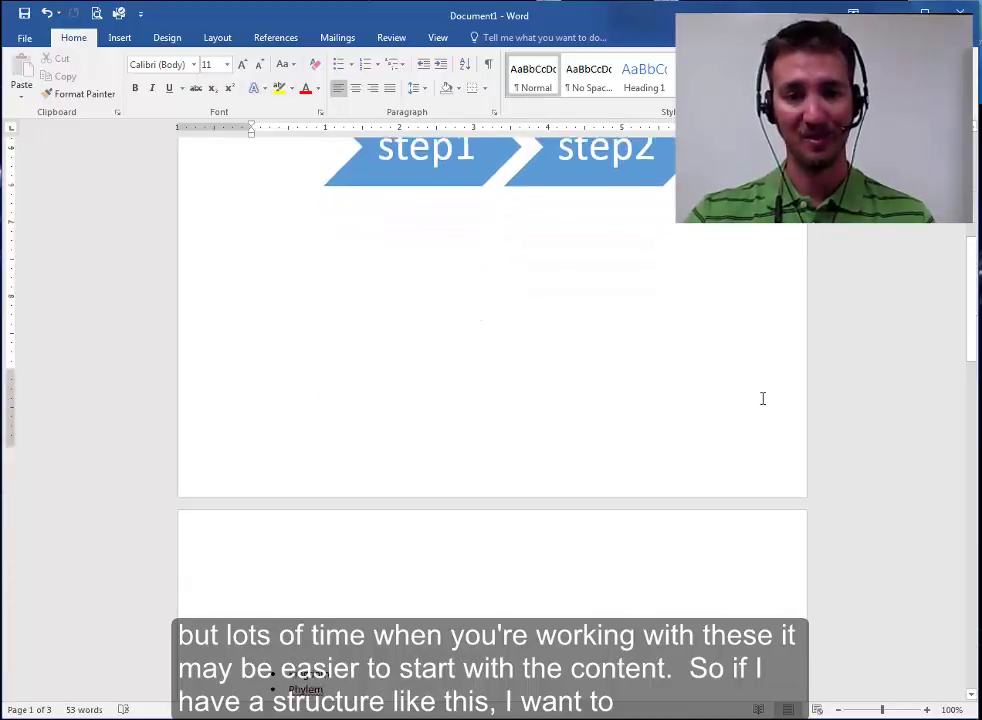
pyautogui.scroll(-6, 762, 399)
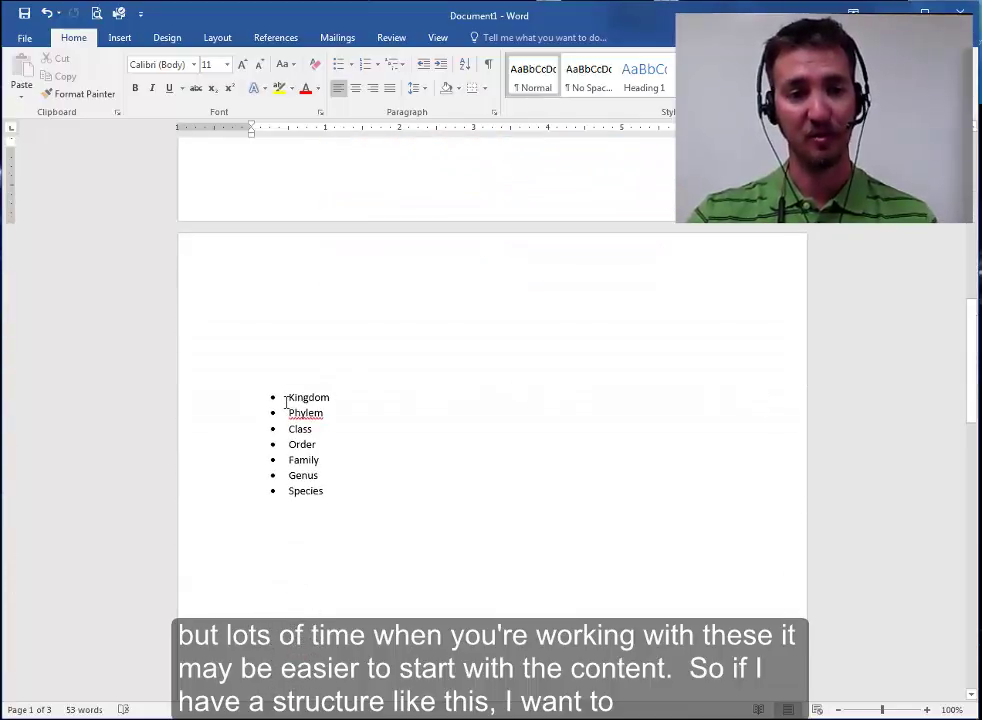
pyautogui.moveTo(286, 397)
pyautogui.mouseDown()
pyautogui.moveTo(325, 490)
pyautogui.moveTo(287, 428)
pyautogui.moveTo(287, 403)
pyautogui.mouseUp()
pyautogui.click(319, 412)
pyautogui.press('BackSpace')
pyautogui.write('u')
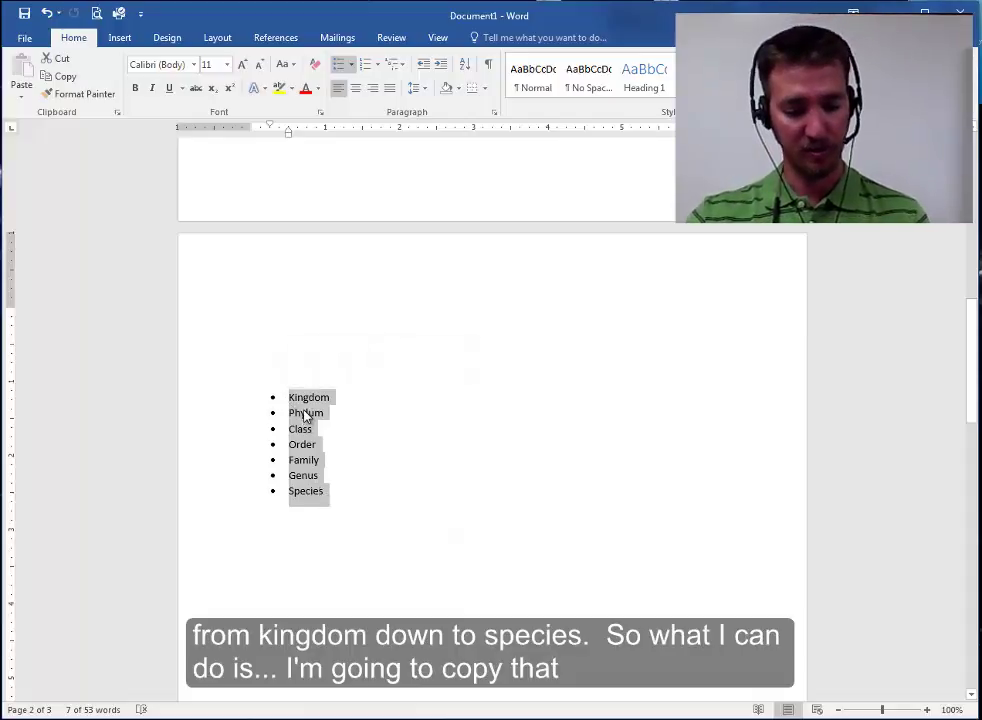
# - Copy the Kingdom-to-Species list and insert a Relationship > Stacked Venn SmartArt above it
pyautogui.hotkey('ctrl', 'c')
pyautogui.click(294, 352)
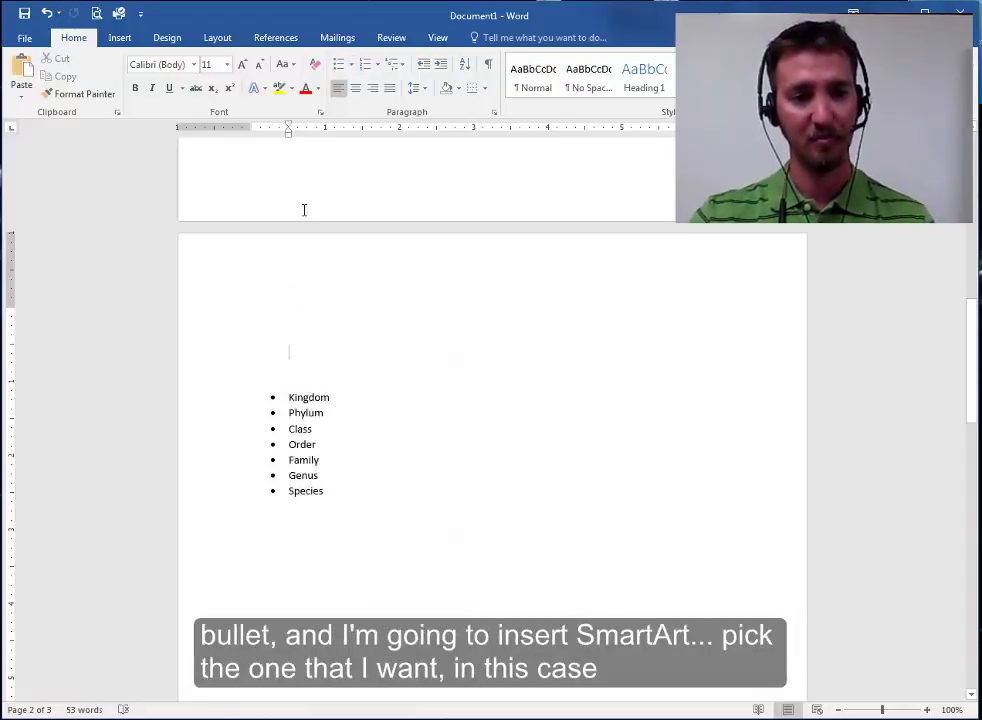
pyautogui.click(120, 38)
pyautogui.click(262, 59)
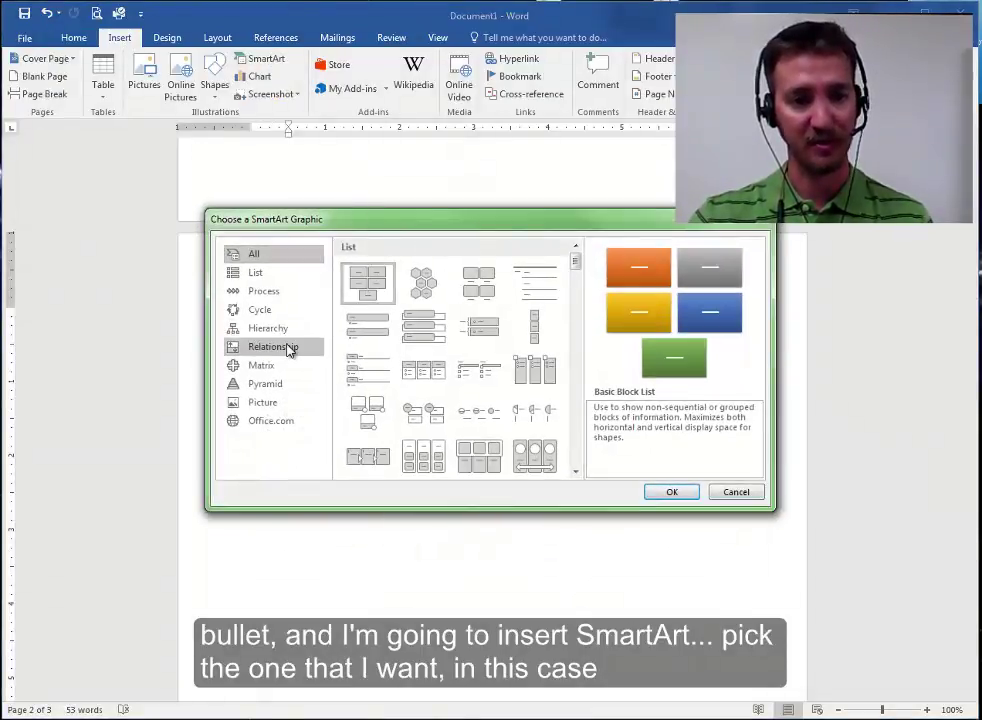
pyautogui.click(259, 329)
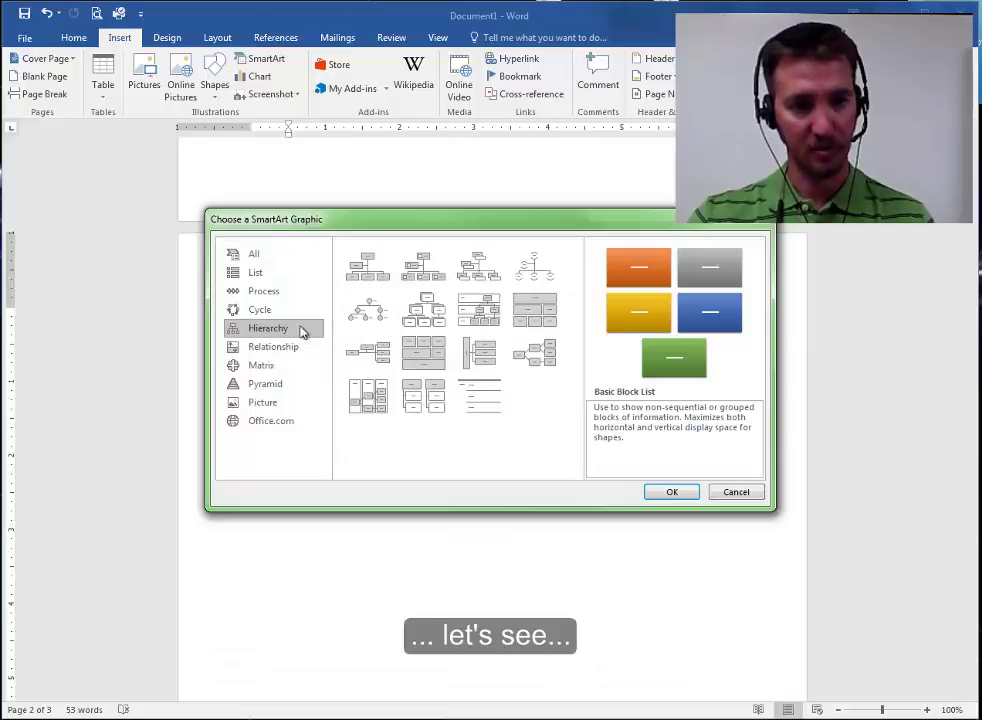
pyautogui.click(276, 350)
pyautogui.scroll(-5, 544, 347)
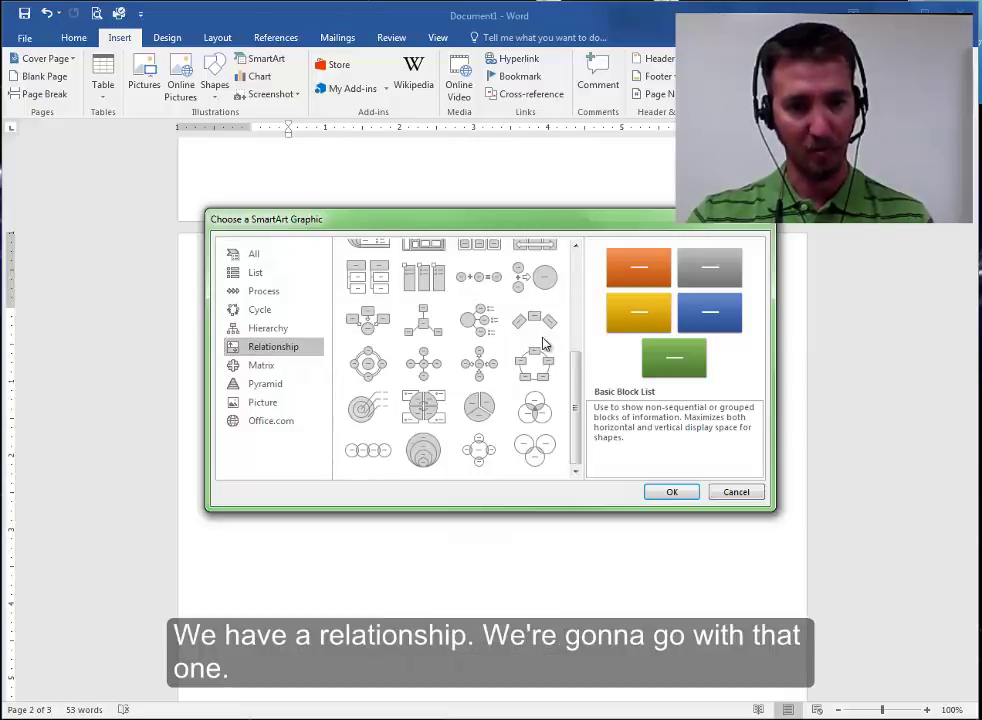
pyautogui.click(421, 452)
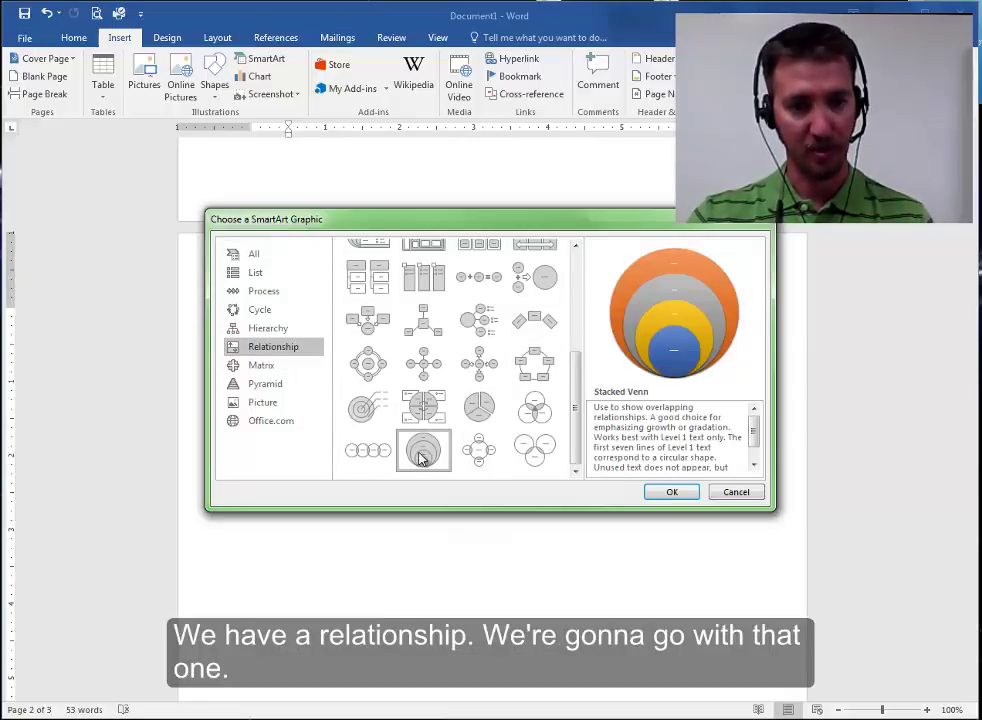
pyautogui.click(672, 492)
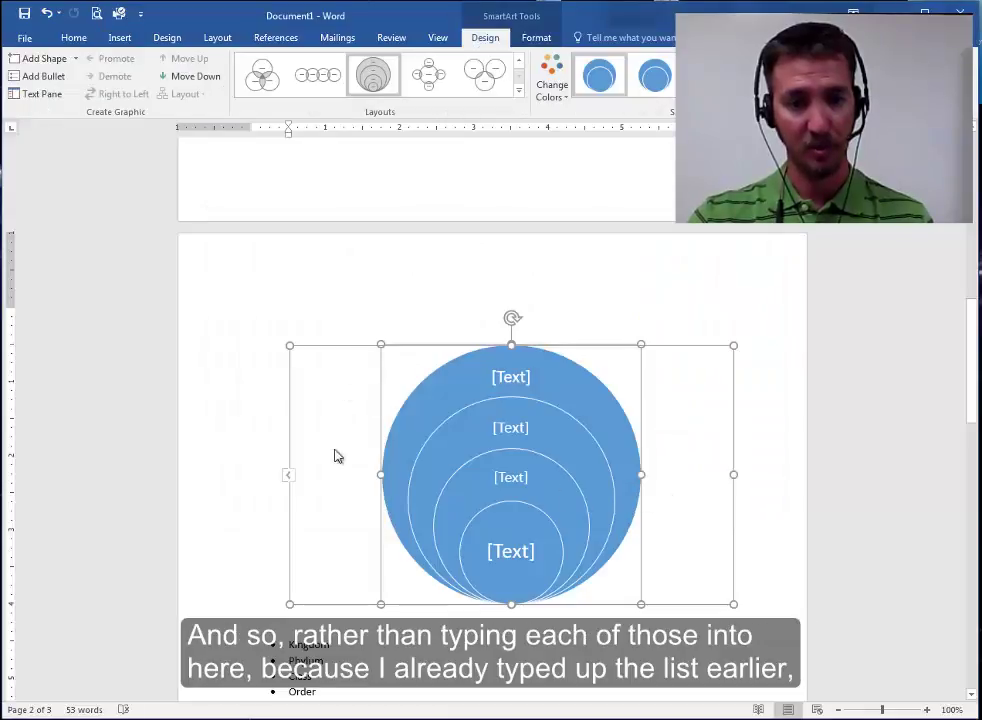
# - Replace the Venn's placeholder bullets with the pasted Kingdom, Phylum, Class, Order, Family, Genus, Species list
pyautogui.click(510, 552)
pyautogui.click(510, 477)
pyautogui.click(510, 427)
pyautogui.click(510, 377)
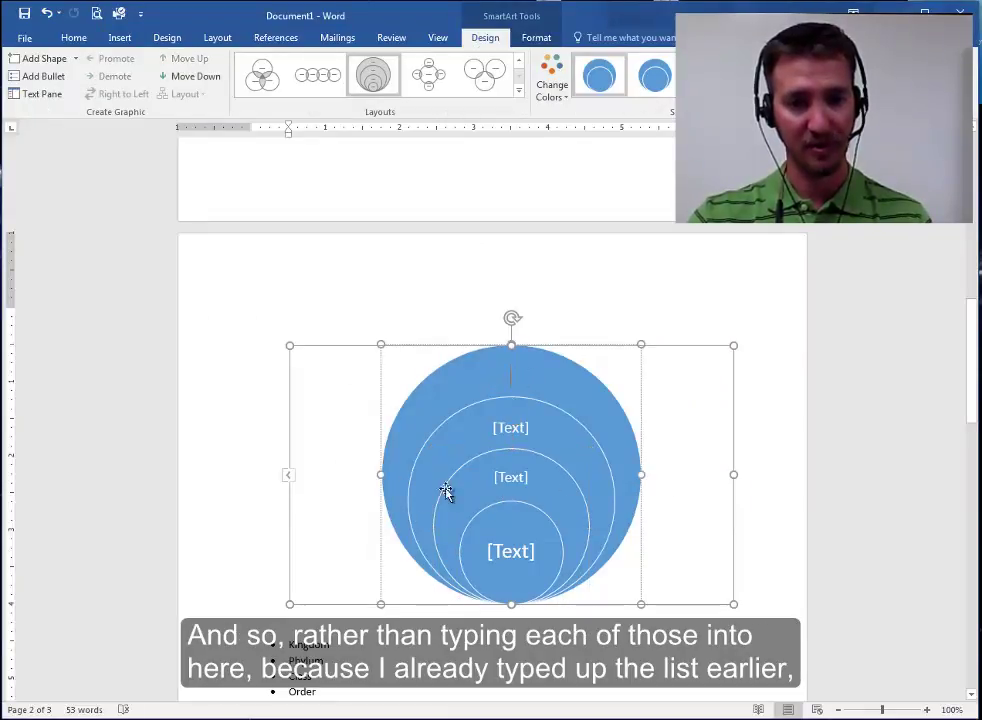
pyautogui.click(288, 475)
pyautogui.click(191, 430)
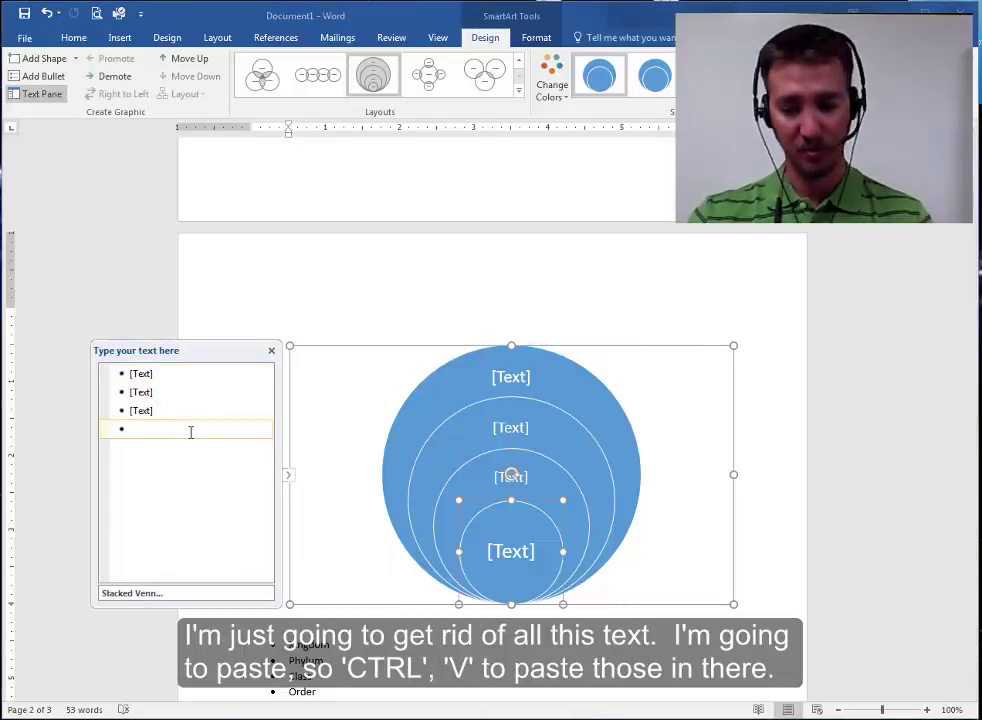
pyautogui.press('BackSpace')
pyautogui.press('BackSpace')
pyautogui.press('BackSpace')
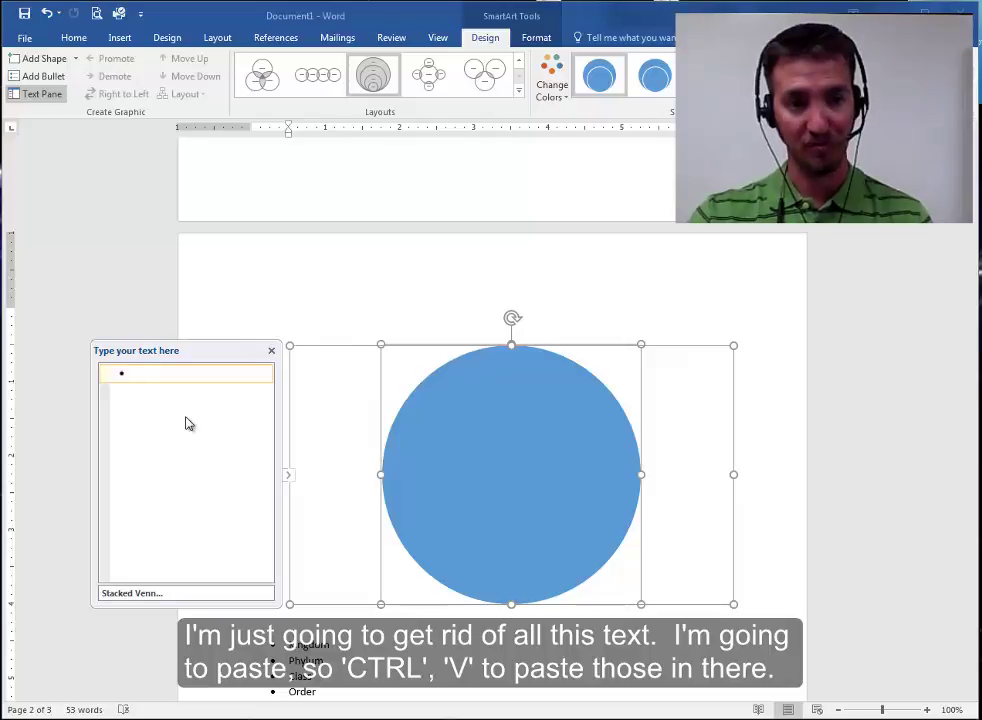
pyautogui.hotkey('ctrl', 'v')
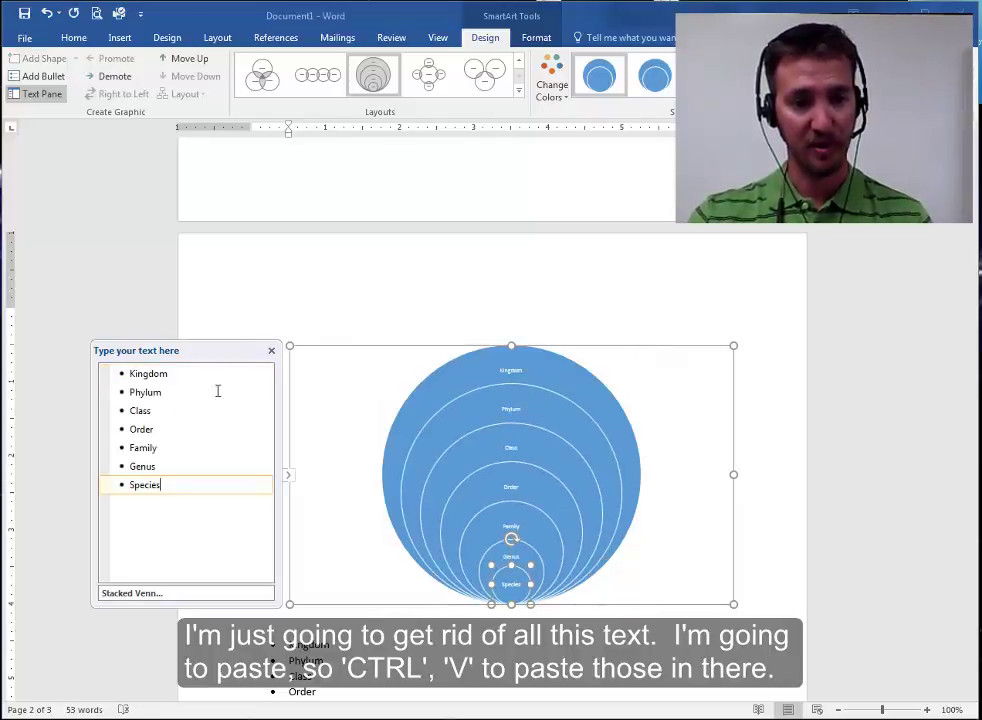
pyautogui.click(271, 353)
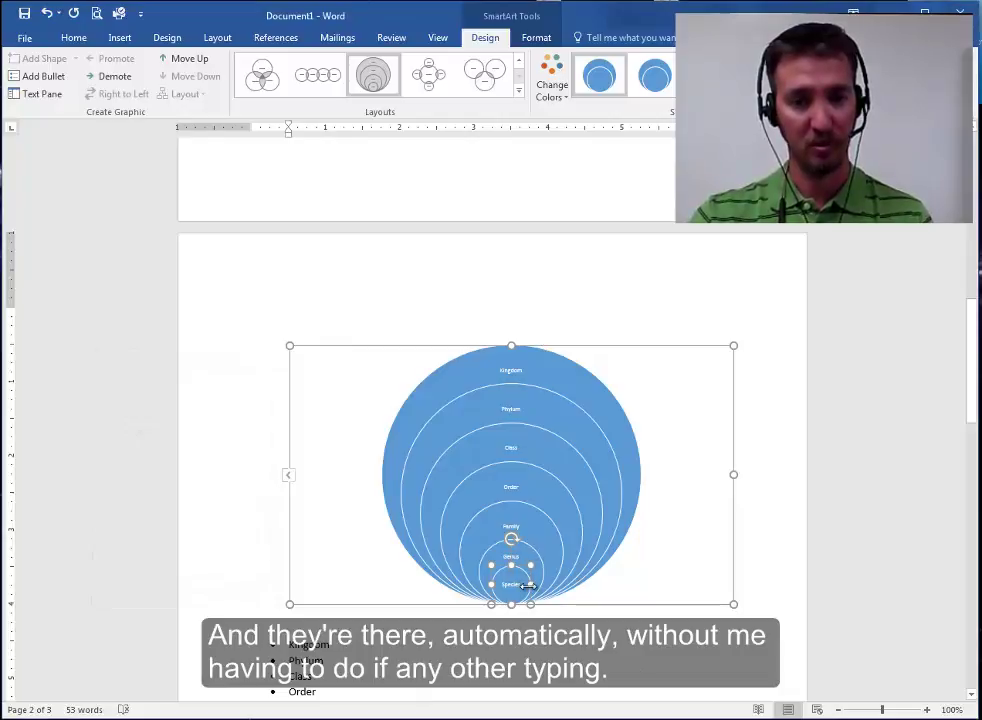
# - Insert a Hierarchy > Picture Organization Chart SmartArt above the House Stark, Baratheon, Lannister list
pyautogui.scroll(-3, 527, 586)
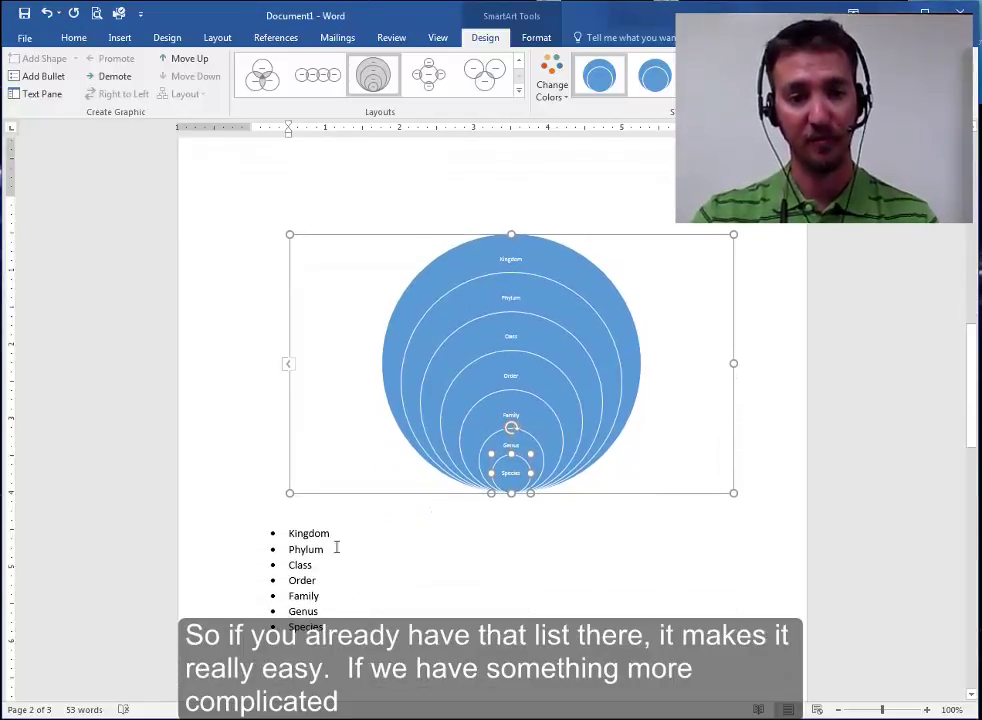
pyautogui.scroll(-12, 336, 585)
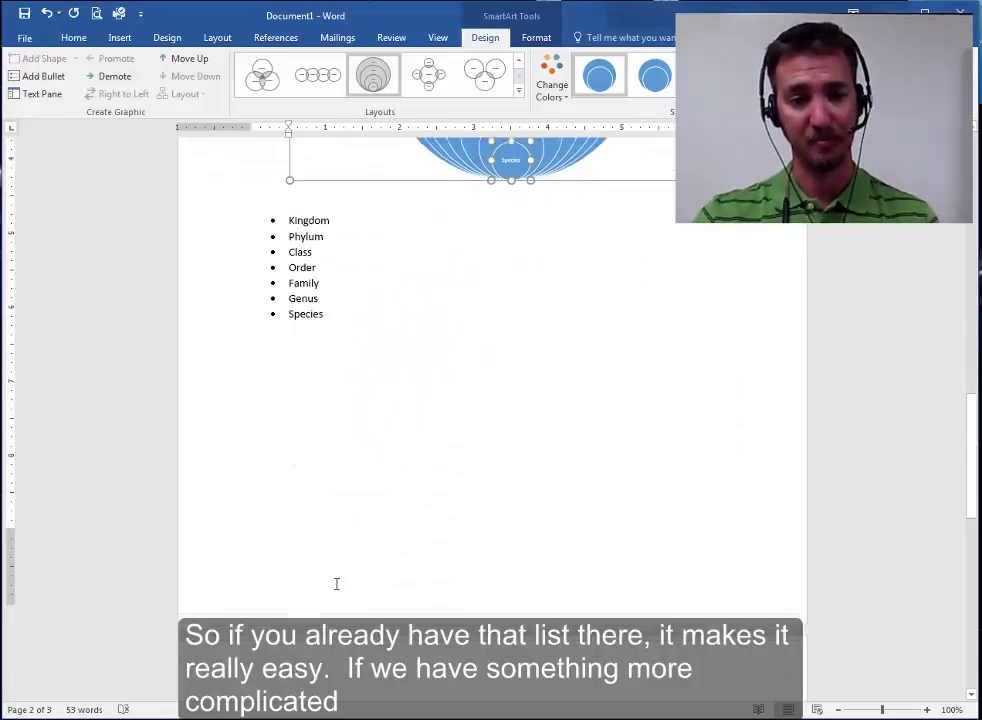
pyautogui.click(285, 300)
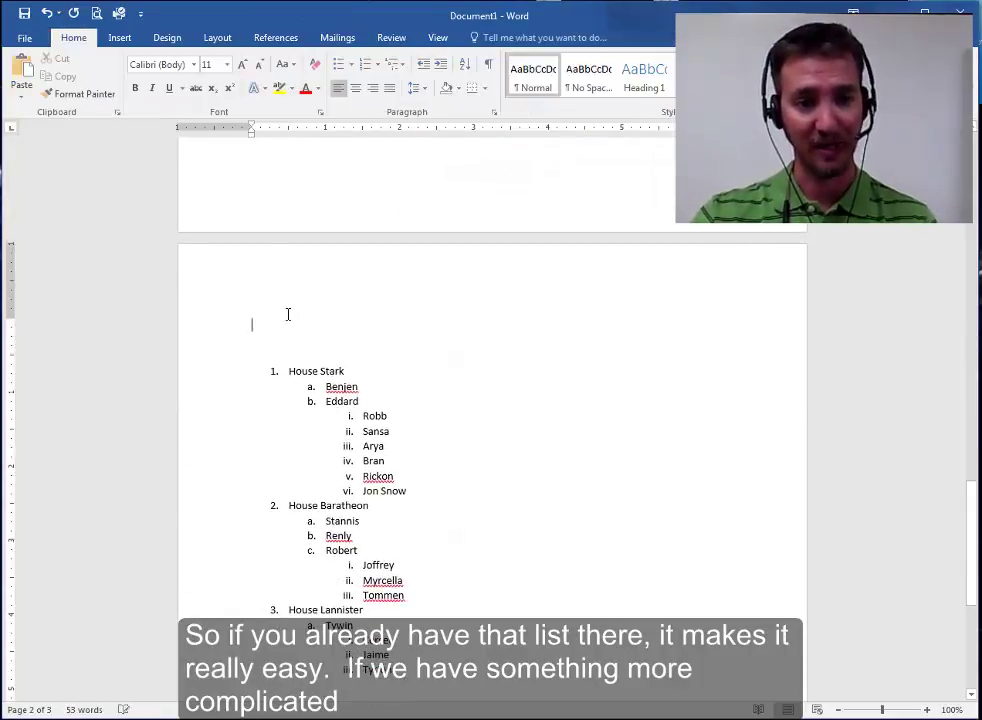
pyautogui.click(120, 39)
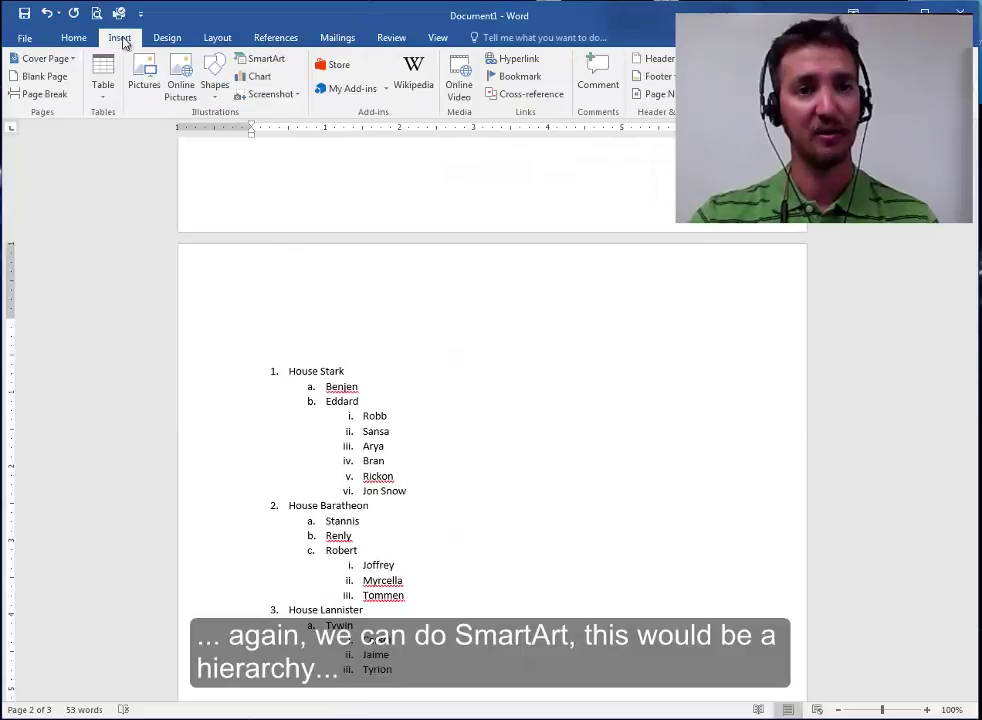
pyautogui.click(262, 59)
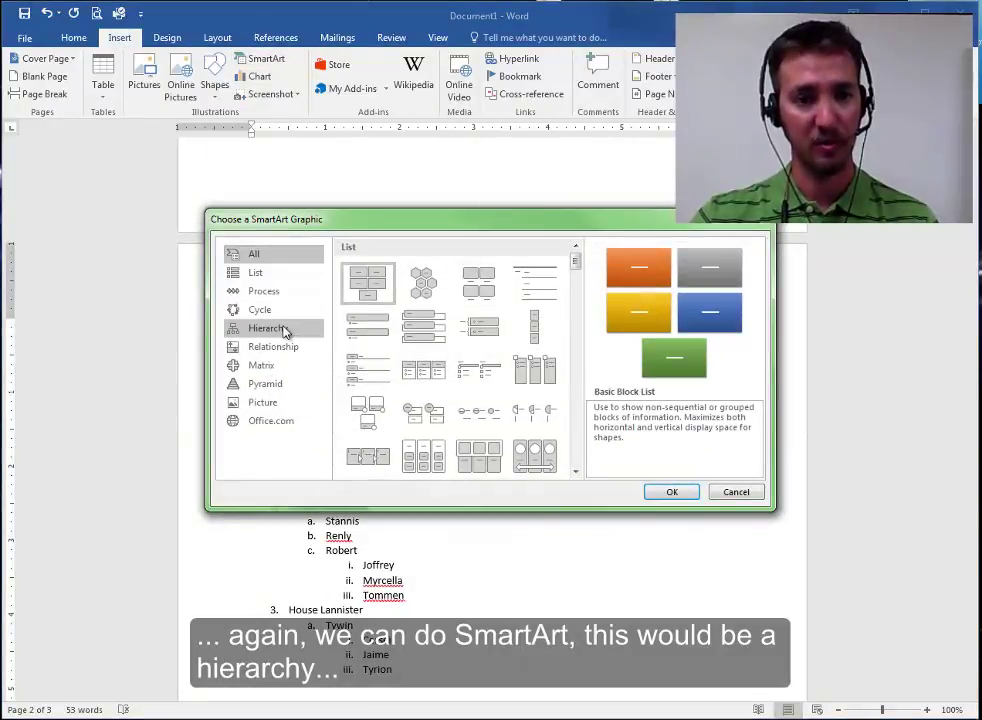
pyautogui.click(284, 328)
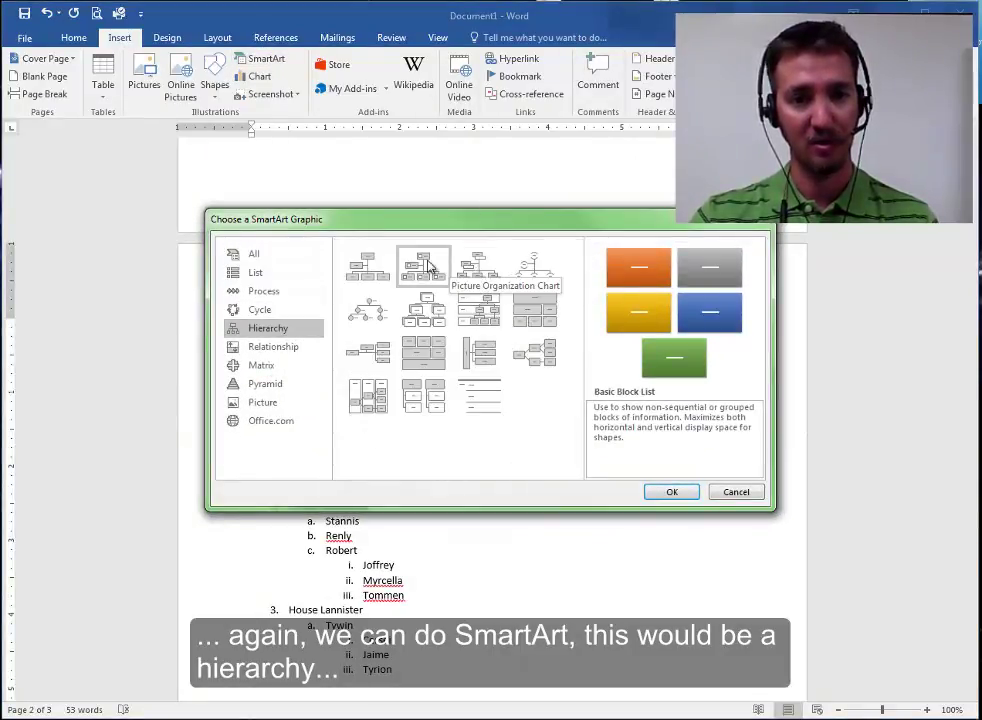
pyautogui.doubleClick(478, 266)
pyautogui.scroll(-5, 634, 429)
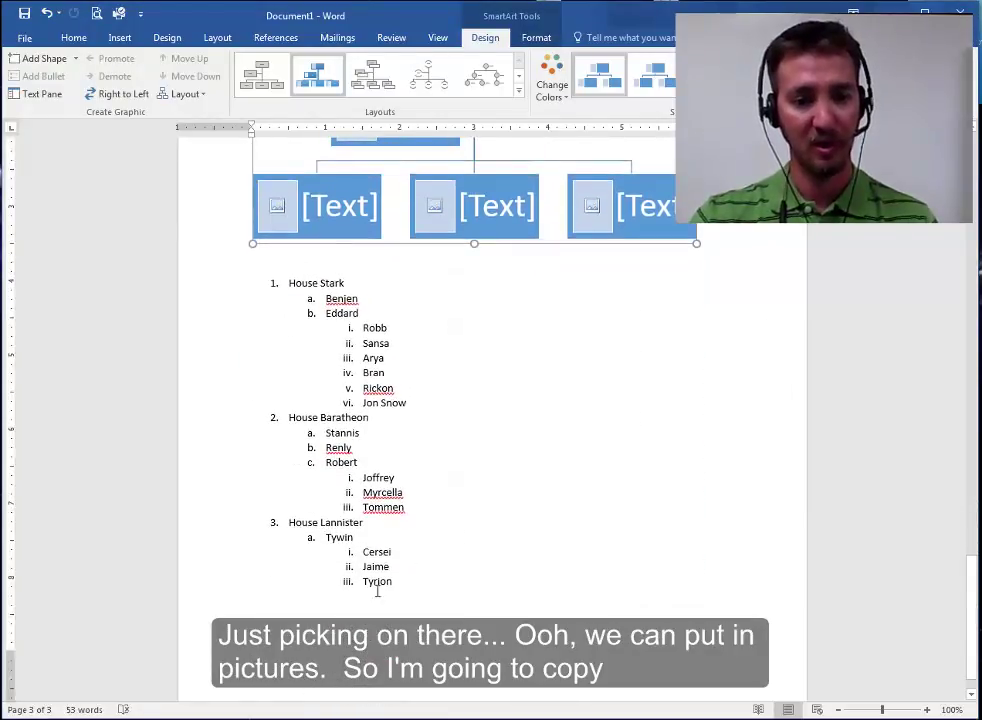
# - Copy the House list and paste it into the org chart's Text Pane, replacing the placeholder bullets
pyautogui.moveTo(398, 588); pyautogui.dragTo(245, 281)
pyautogui.hotkey('ctrl', 'c')
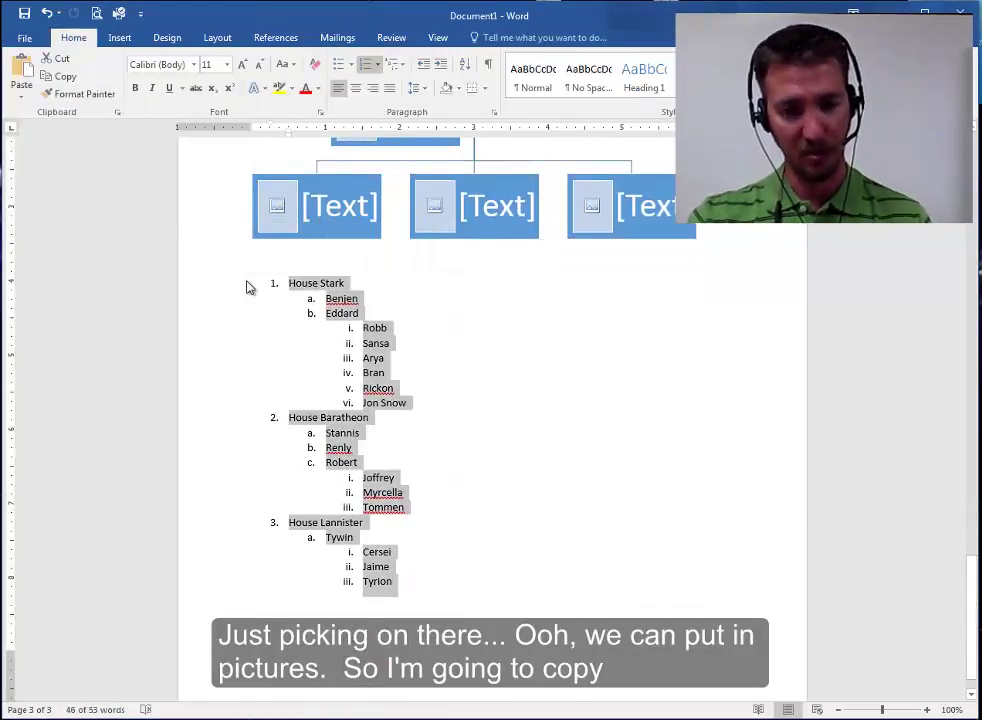
pyautogui.scroll(5, 322, 296)
pyautogui.click(341, 338)
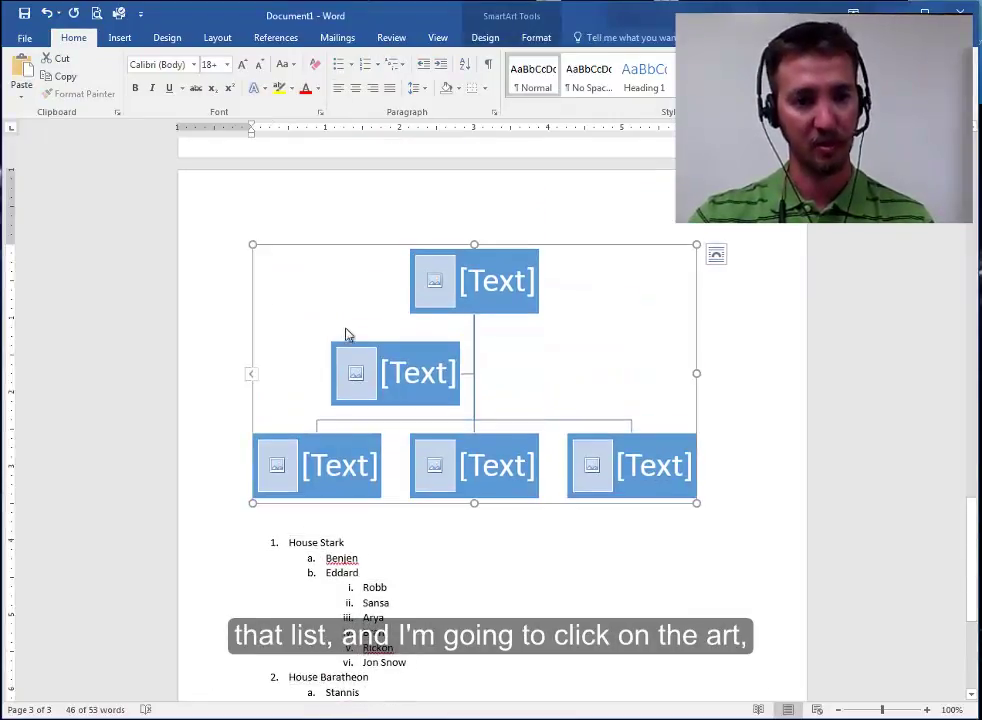
pyautogui.click(254, 375)
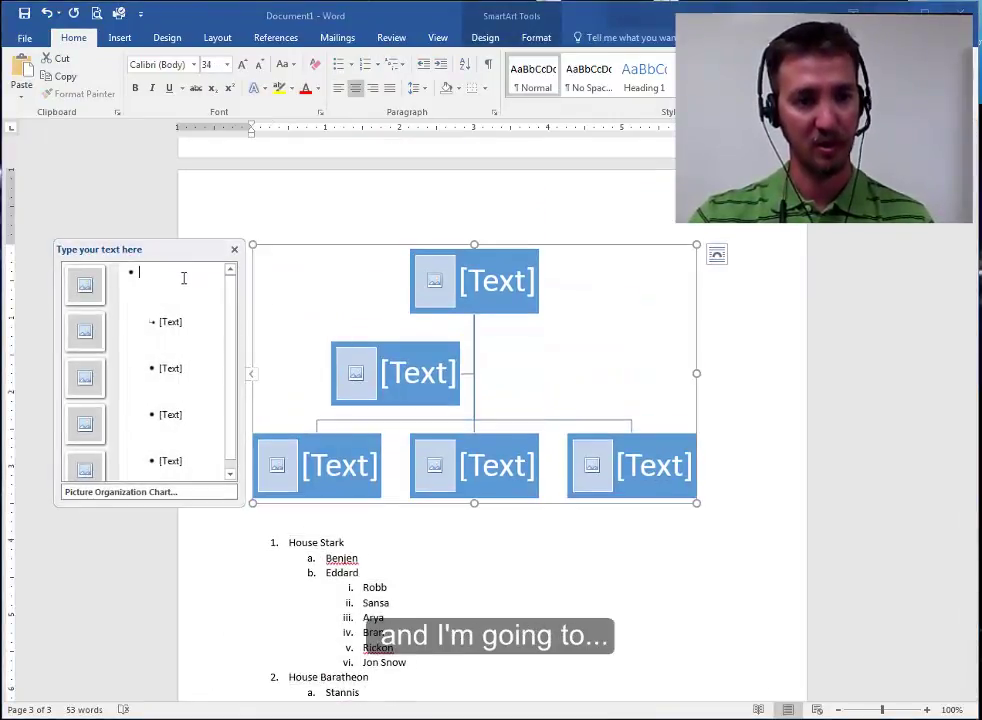
pyautogui.click(201, 450)
pyautogui.press('BackSpace')
pyautogui.press('BackSpace')
pyautogui.press('BackSpace')
pyautogui.press('BackSpace')
pyautogui.press('BackSpace')
pyautogui.press('BackSpace')
pyautogui.press('BackSpace')
pyautogui.press('BackSpace')
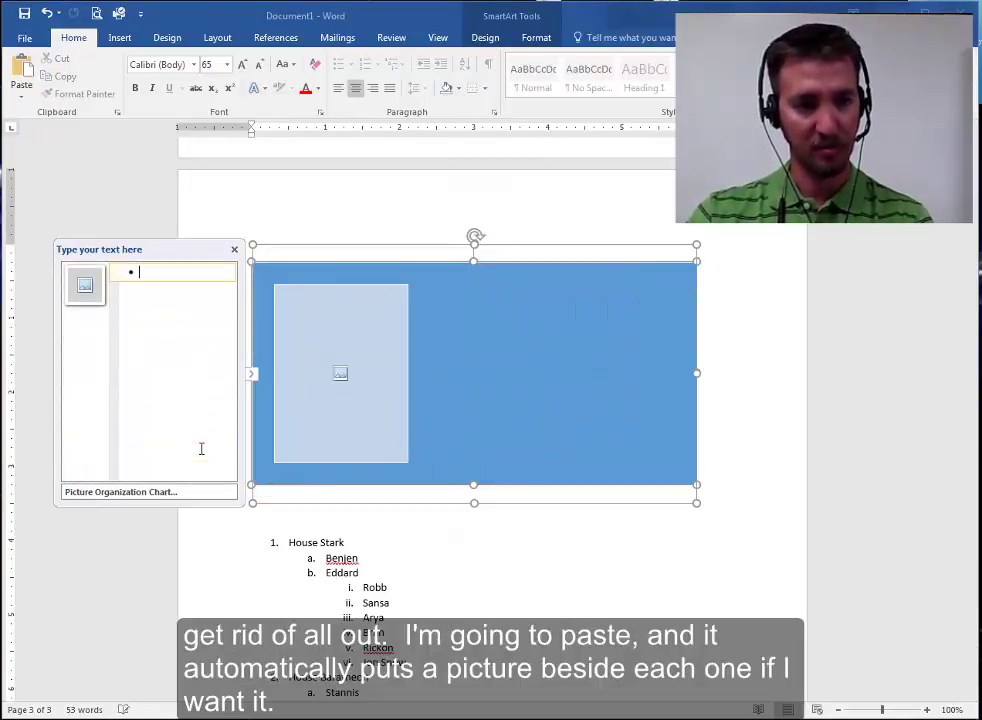
pyautogui.hotkey('ctrl', 'v')
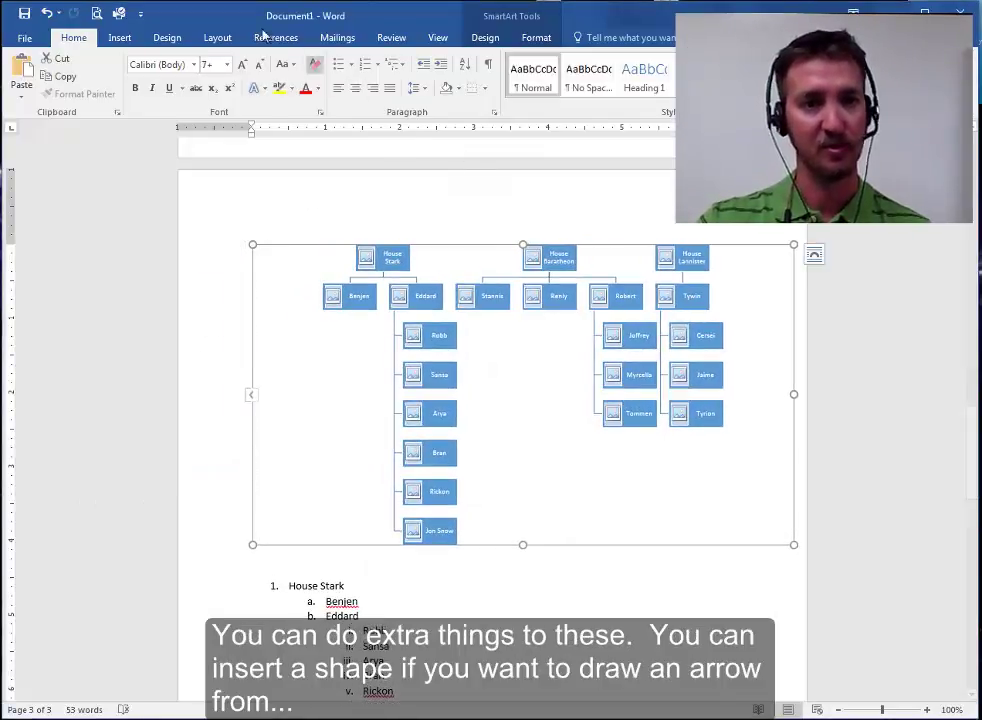
# - Draw a straight Line shape from Robert's box to Cersei's box in the org chart
pyautogui.click(120, 38)
pyautogui.click(215, 74)
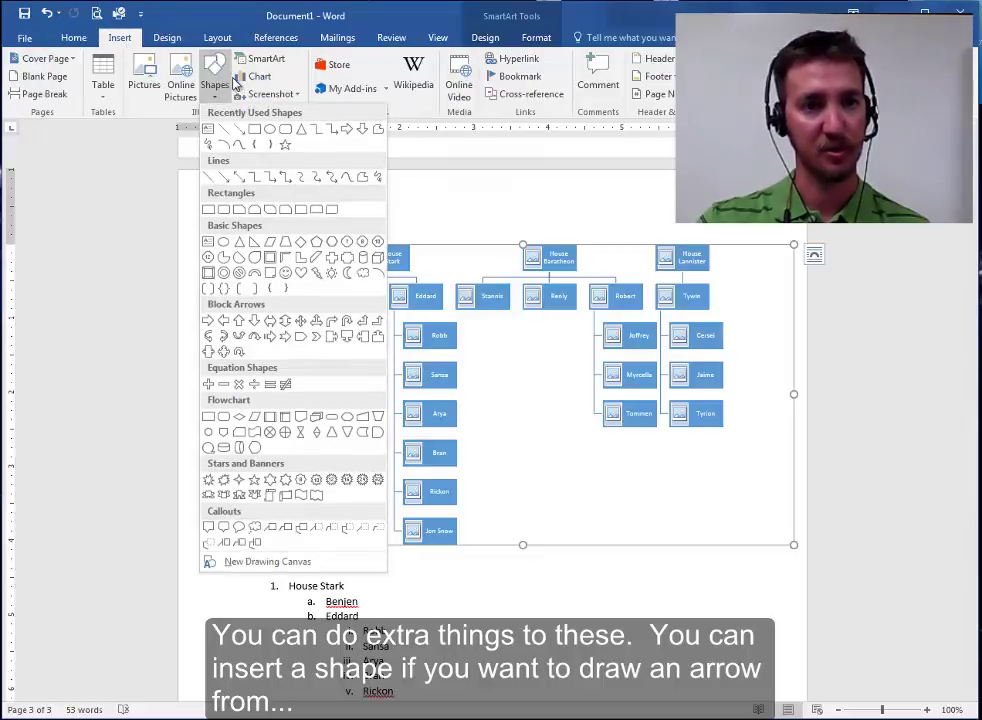
pyautogui.click(239, 129)
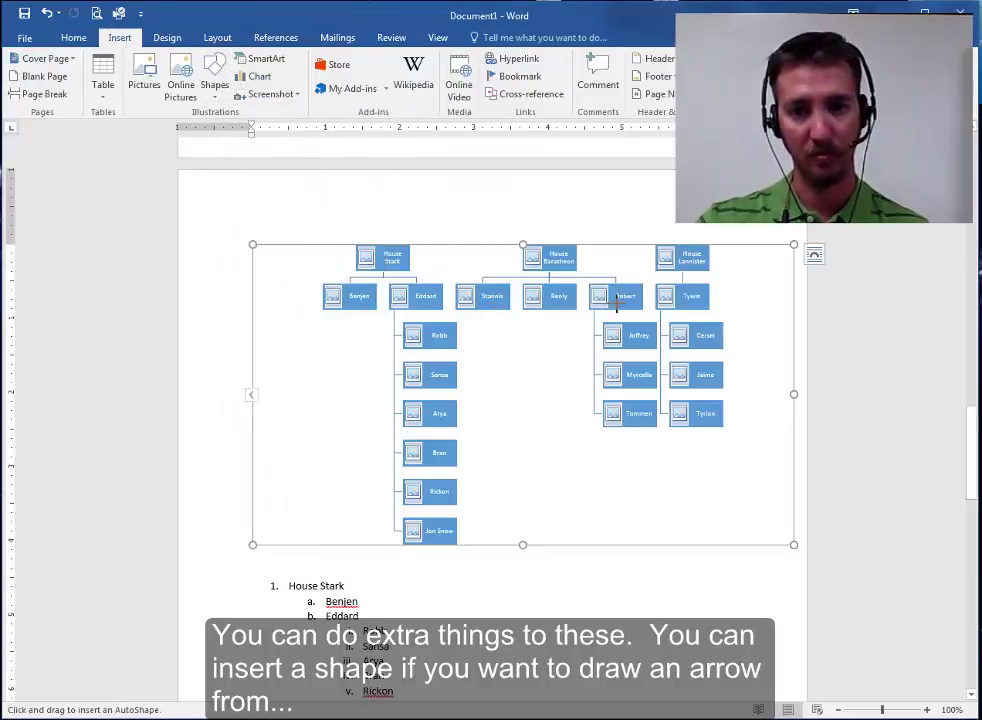
pyautogui.moveTo(642, 306); pyautogui.dragTo(680, 329)
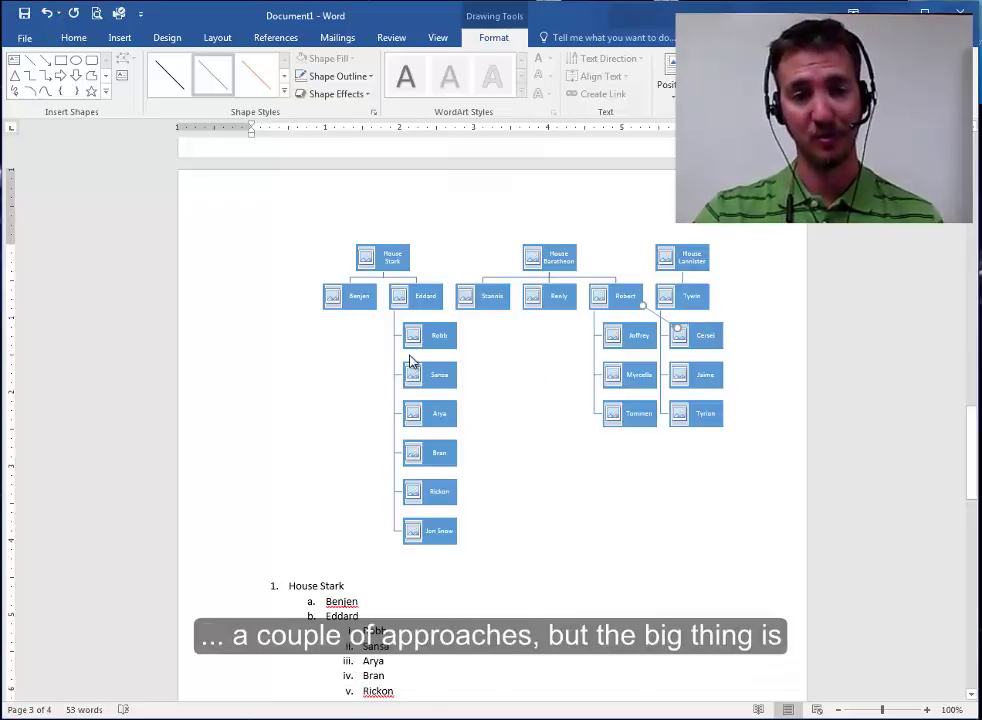
# - Drag Jon Snow's box out of Eddard's column to the lower right of the org chart
pyautogui.click(252, 390)
pyautogui.click(252, 396)
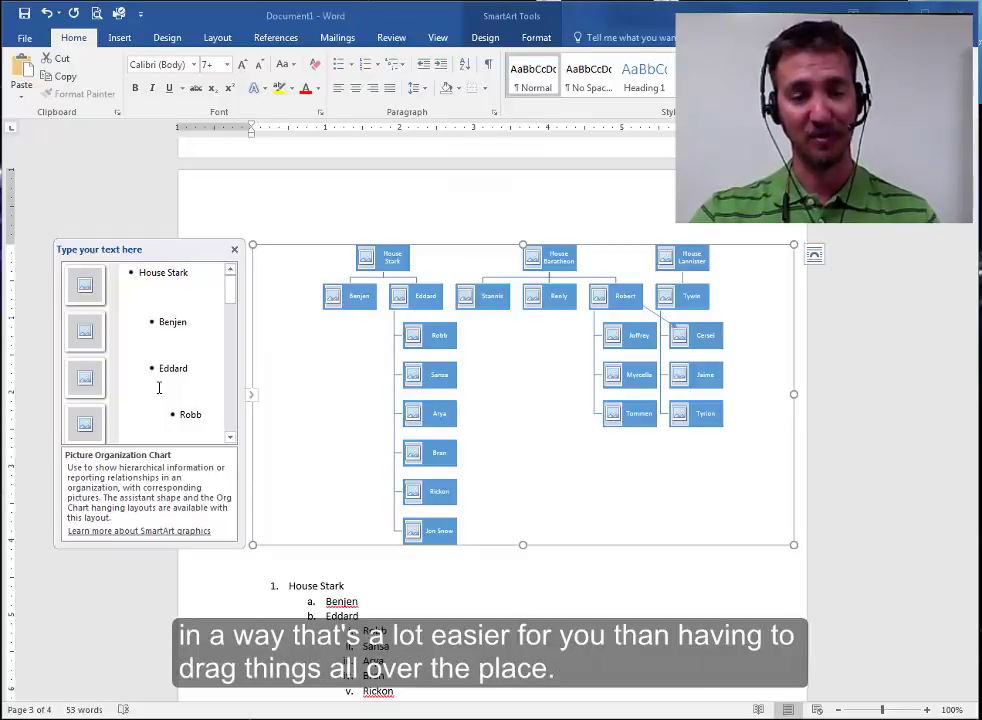
pyautogui.click(252, 394)
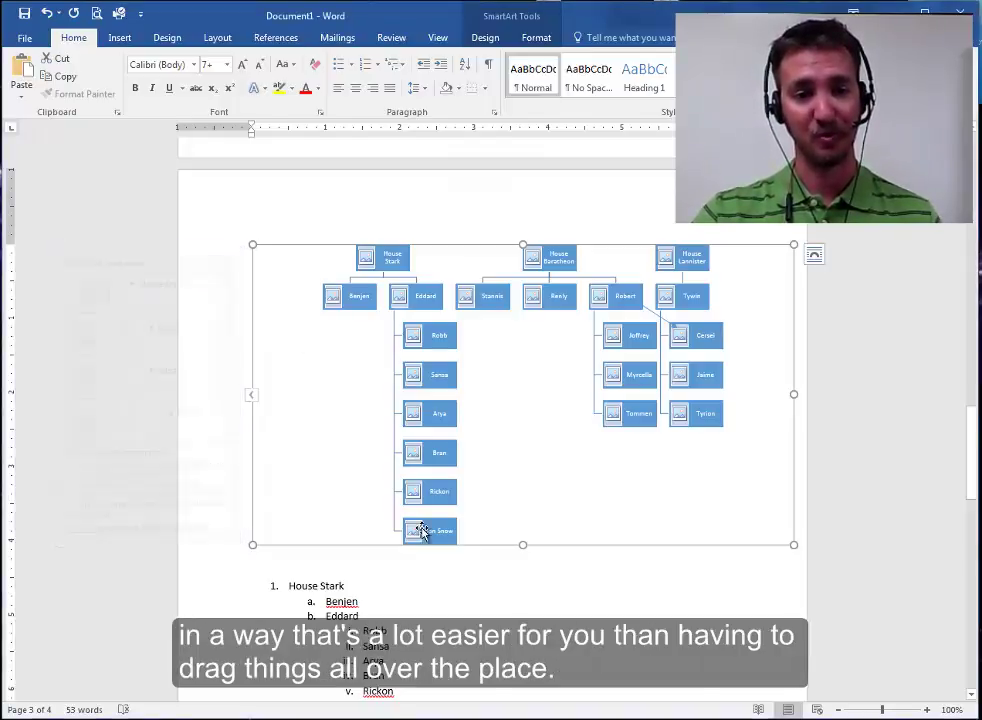
pyautogui.click(430, 535)
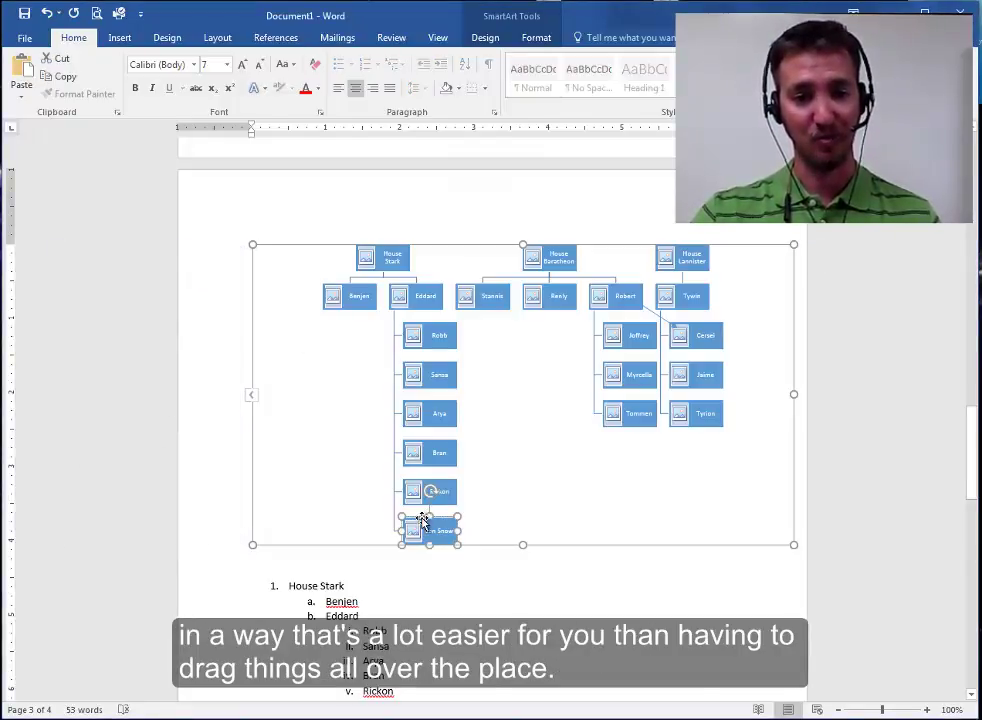
pyautogui.moveTo(426, 517); pyautogui.dragTo(690, 484)
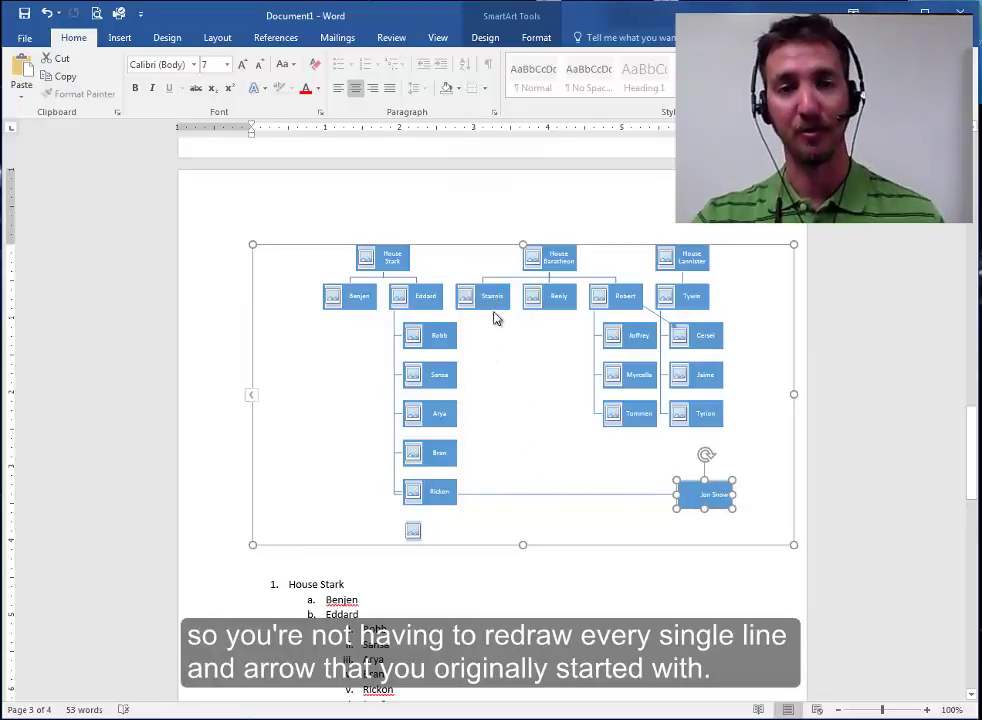